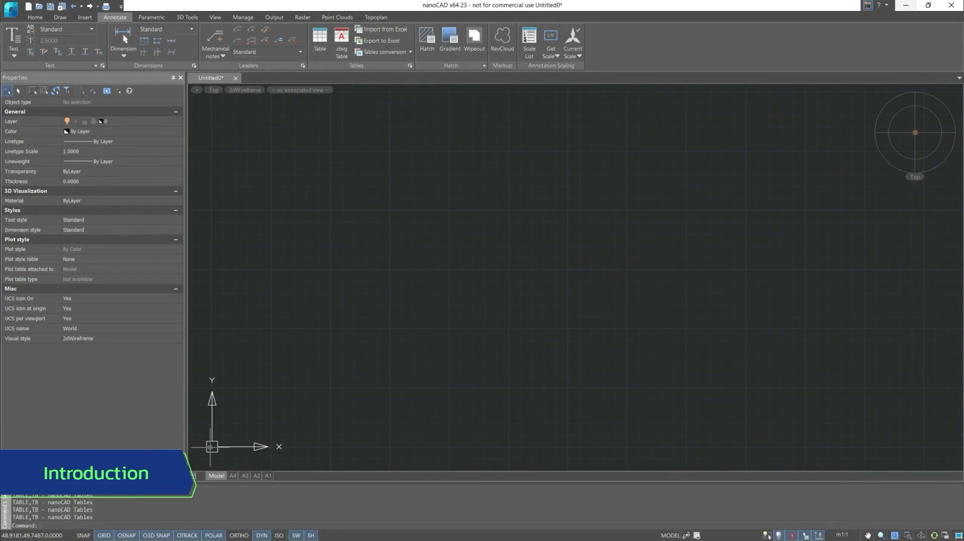
# Start a new custom table and size it to 14 columns by 5 data rows.
pyautogui.click(318, 57)
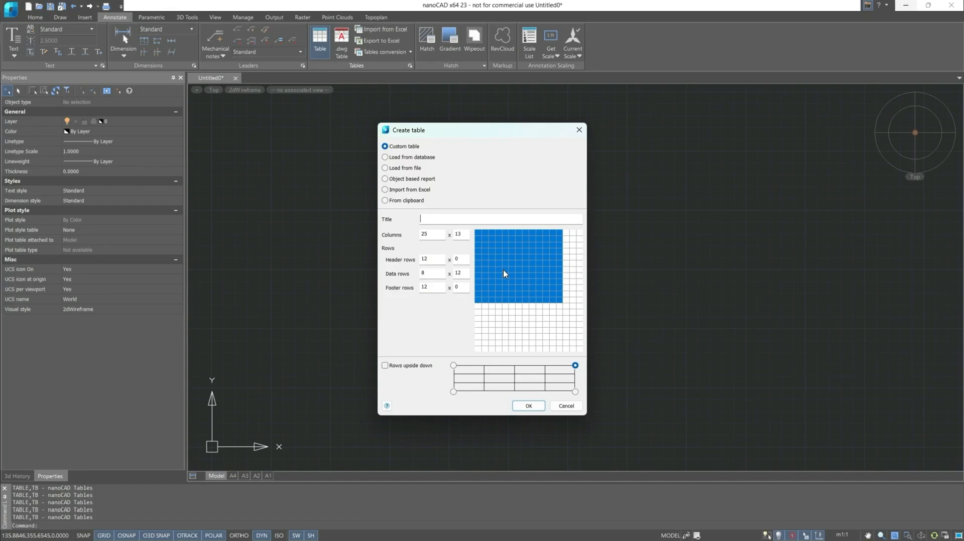
pyautogui.moveTo(505, 275); pyautogui.dragTo(535, 314)
pyautogui.click(568, 259)
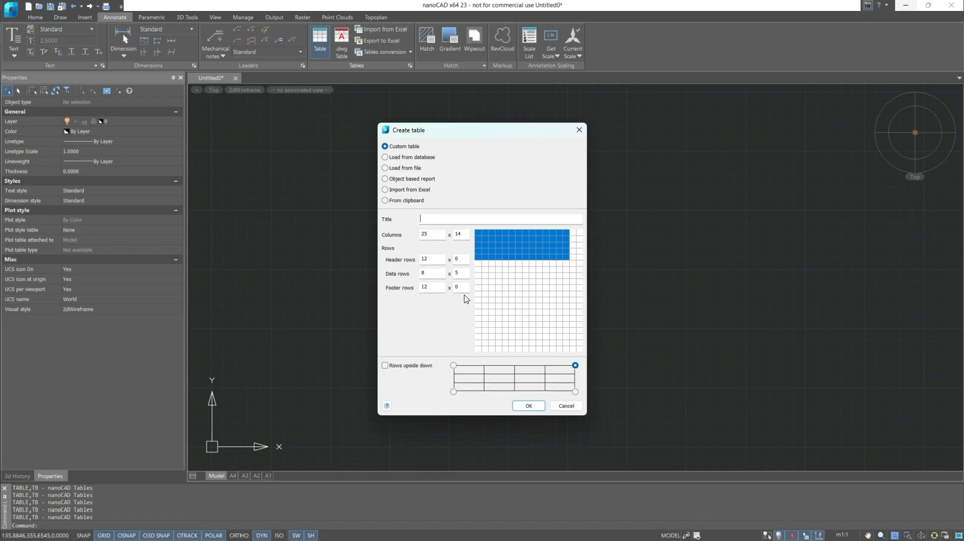
# Browse the table templates available from the database, such as List of columns, Materials list and List of openings.
pyautogui.click(422, 159)
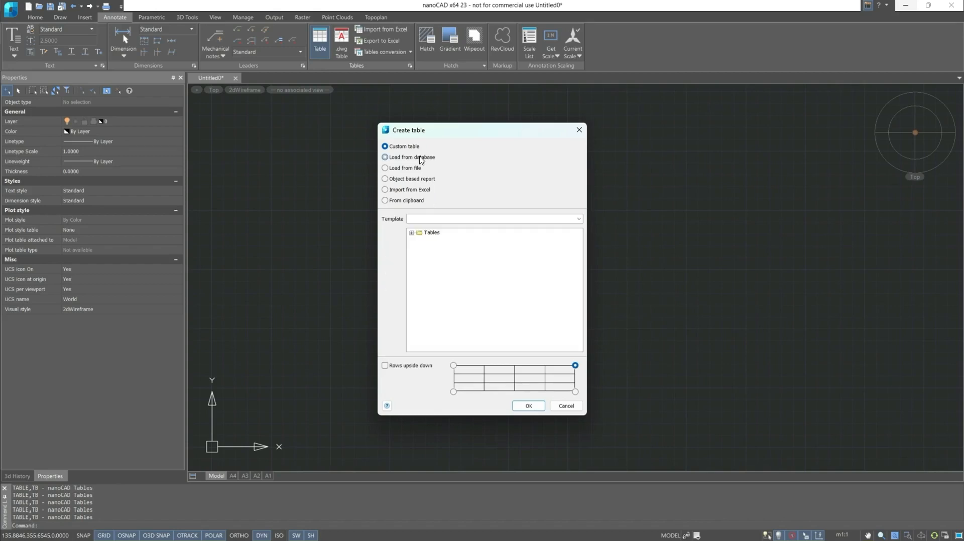
pyautogui.click(412, 233)
pyautogui.click(419, 240)
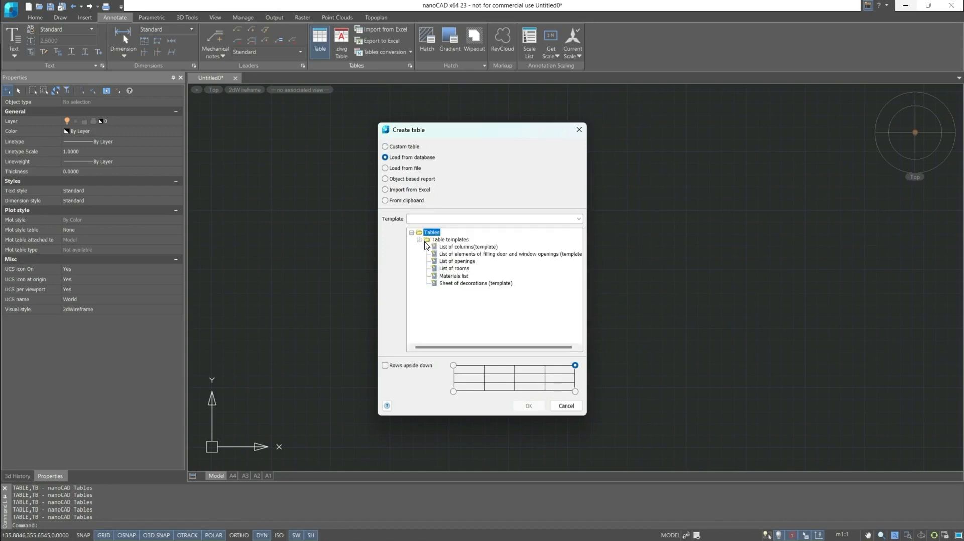
pyautogui.click(442, 249)
pyautogui.click(445, 262)
pyautogui.click(448, 276)
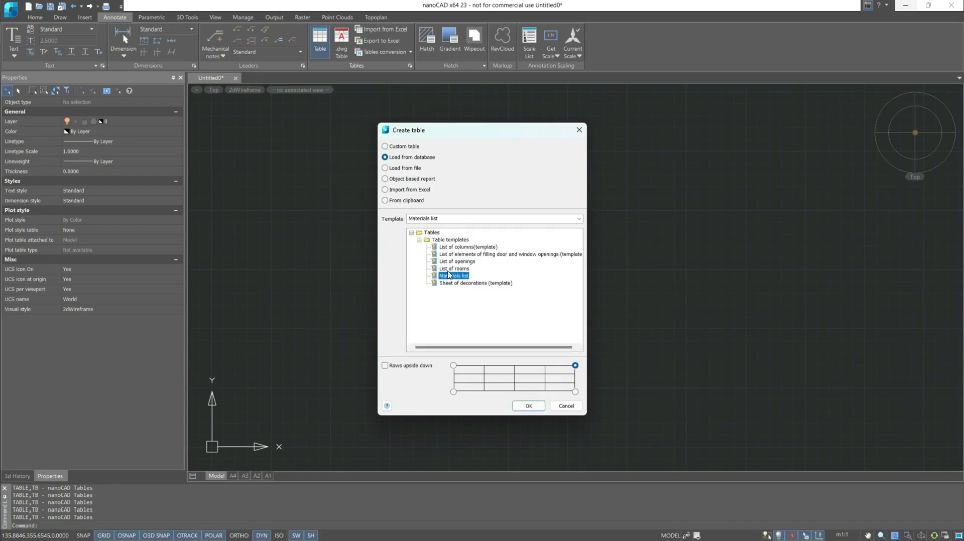
pyautogui.click(448, 262)
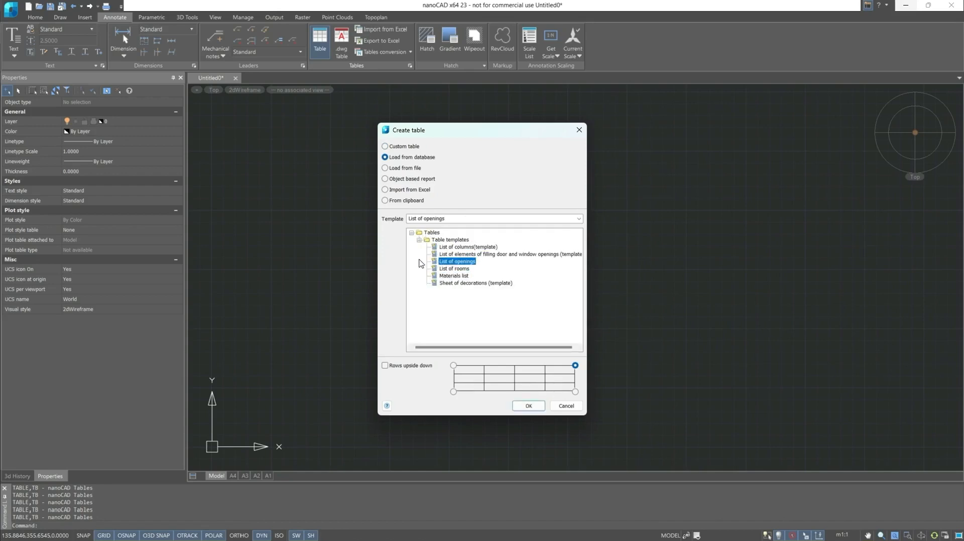
# Choose to load the table from a file and pick the Excel table workbook in the Tables Lesson folder.
pyautogui.click(415, 169)
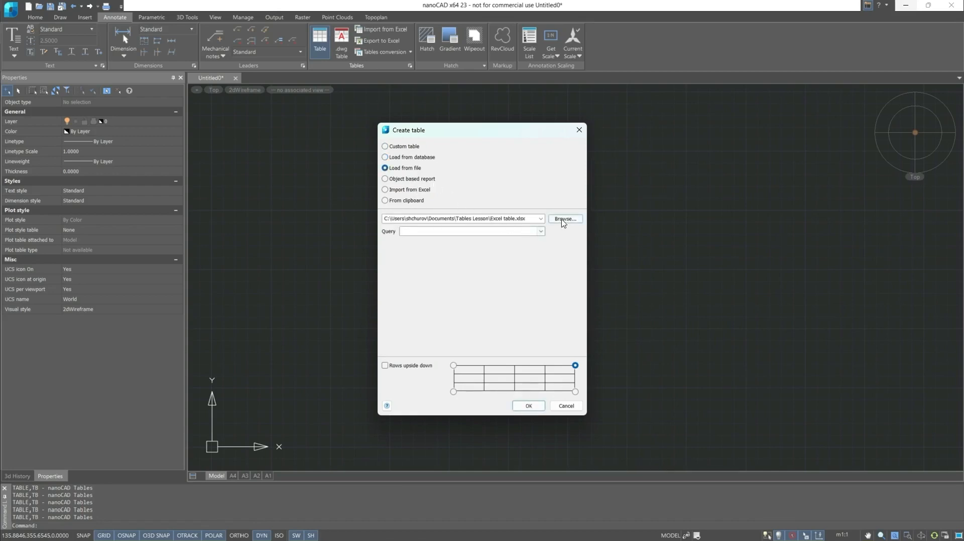
pyautogui.click(565, 220)
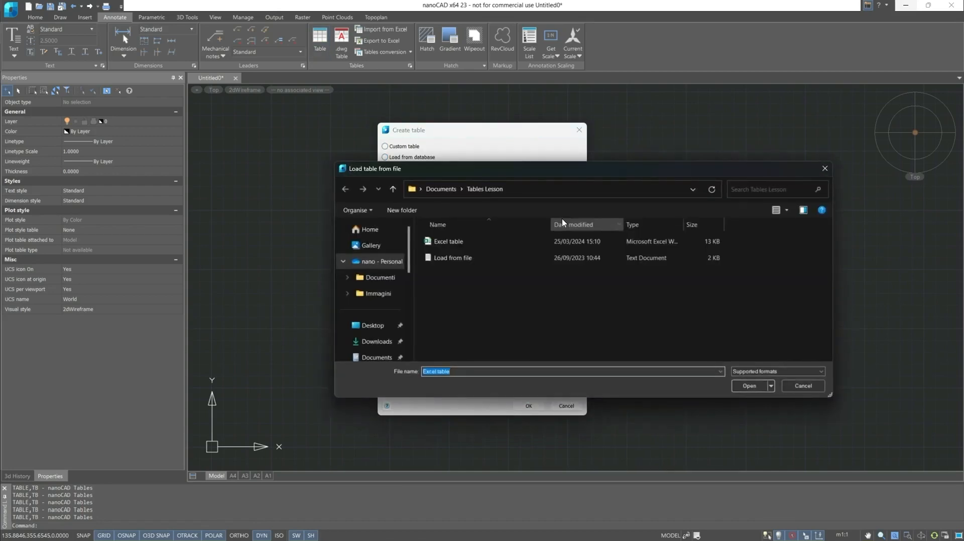
pyautogui.click(556, 243)
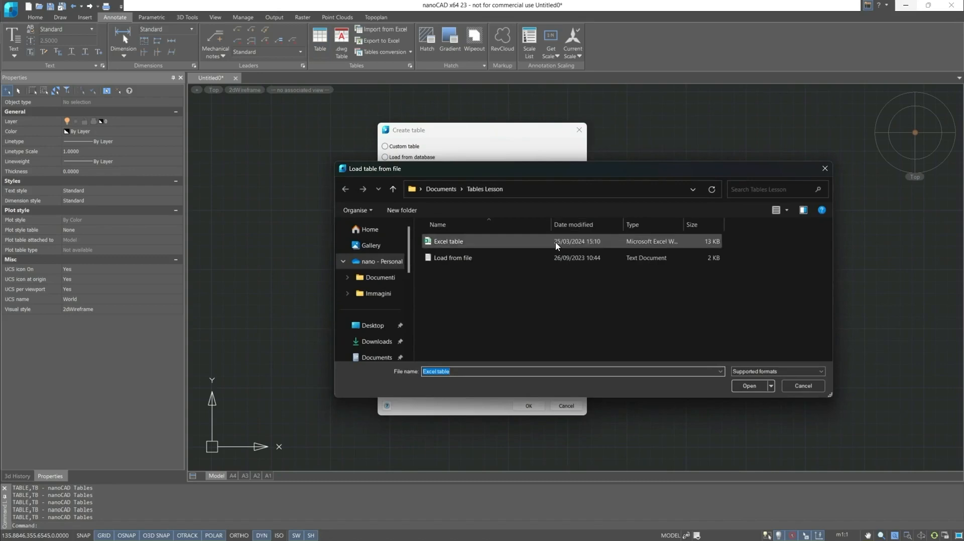
pyautogui.click(749, 387)
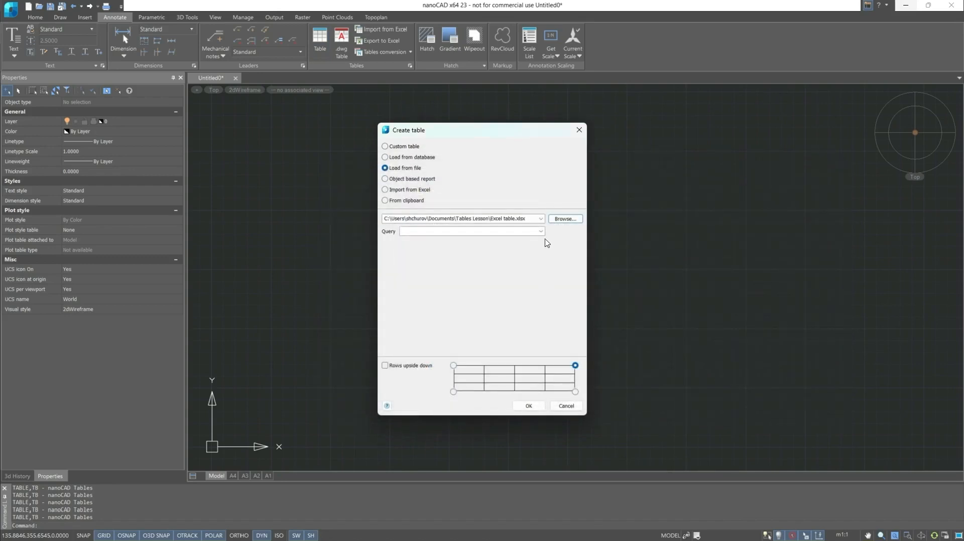
# Select the Specification (A1:B15) query and place the loaded table near the middle of the drawing.
pyautogui.click(541, 231)
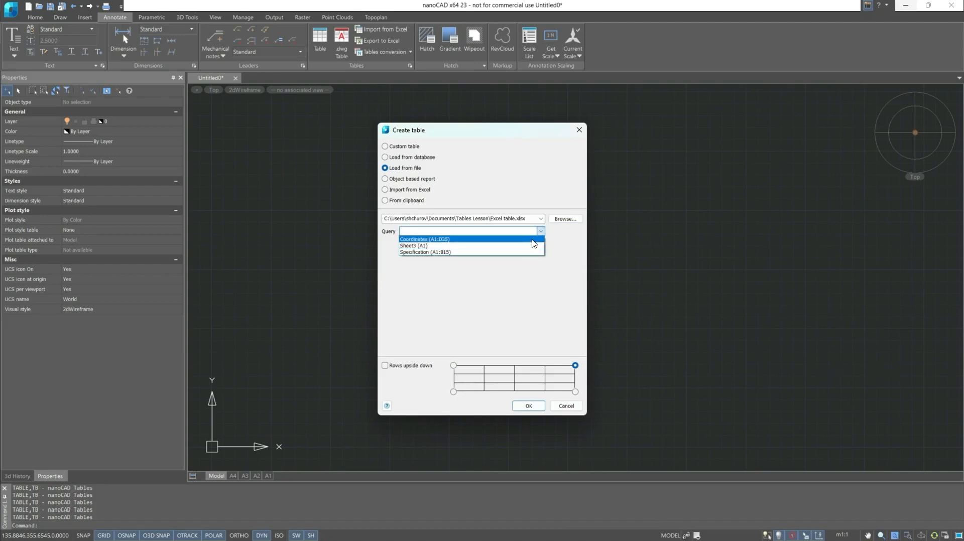
pyautogui.click(533, 252)
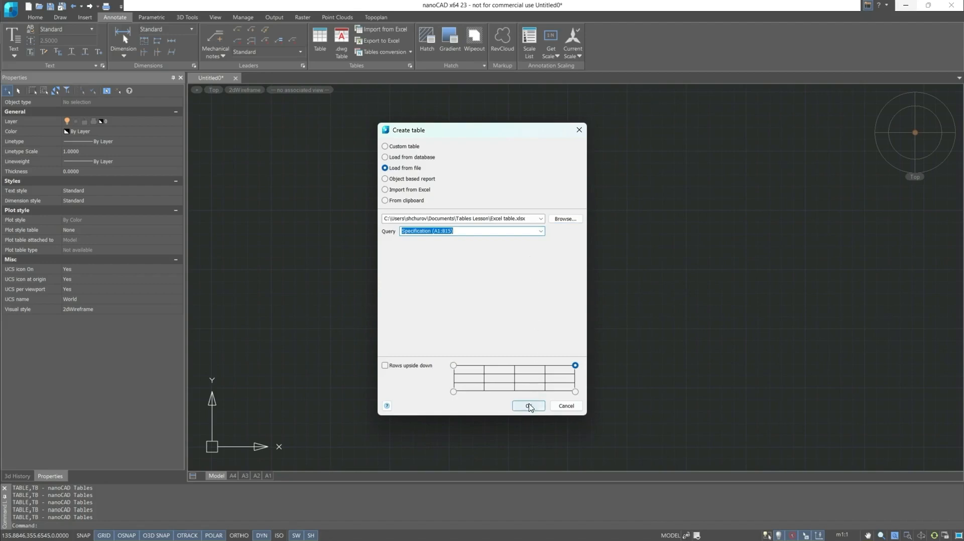
pyautogui.click(529, 406)
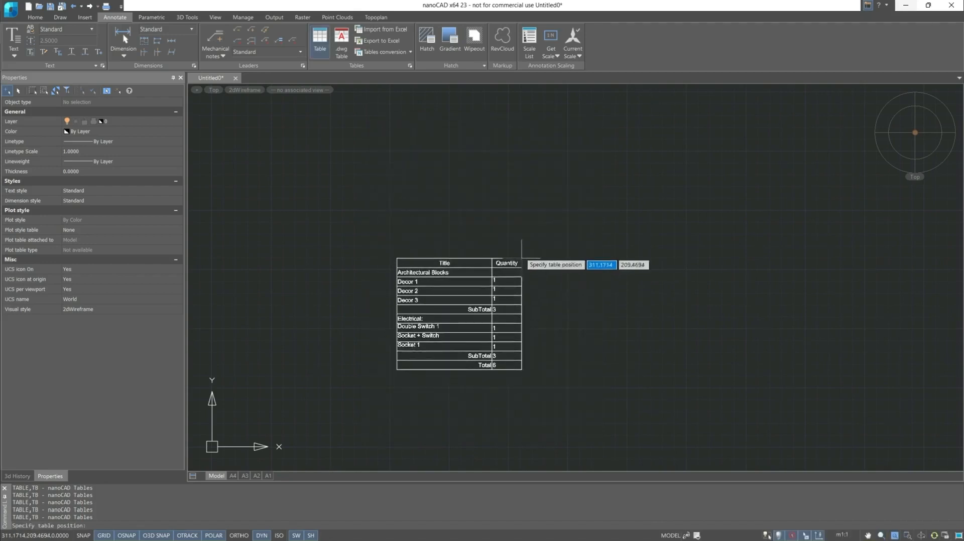
pyautogui.click(530, 238)
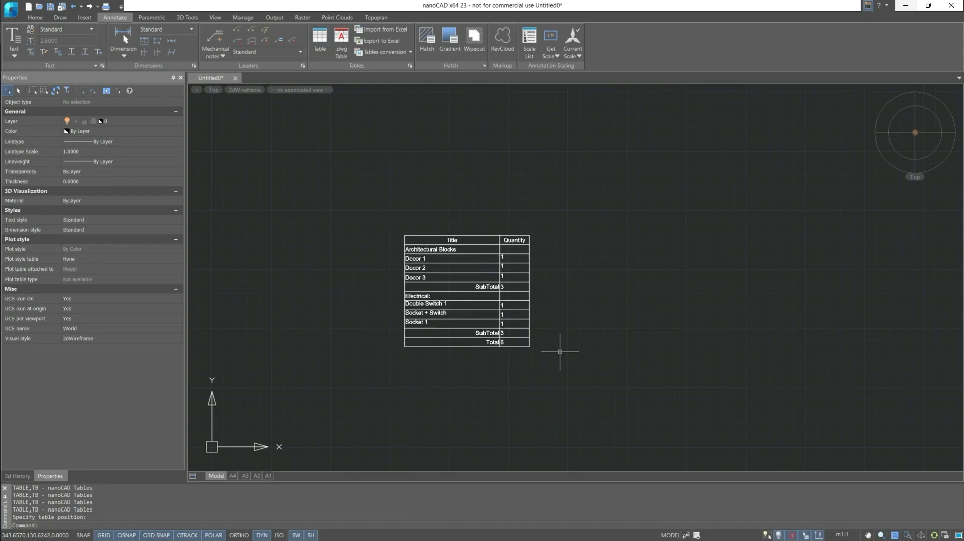
# Start another table and review the Object based report, Import from Excel and From clipboard creation methods.
pyautogui.click(320, 46)
pyautogui.click(422, 181)
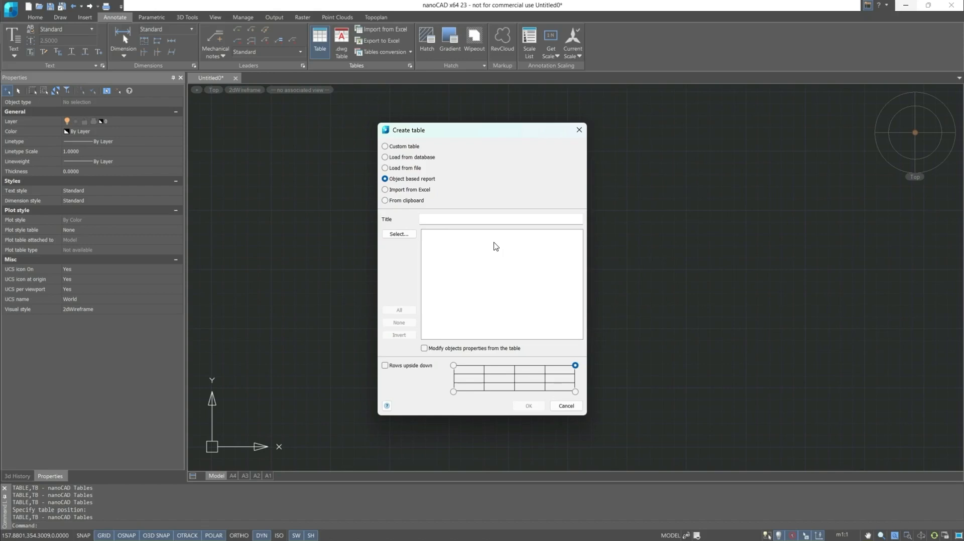
pyautogui.click(421, 190)
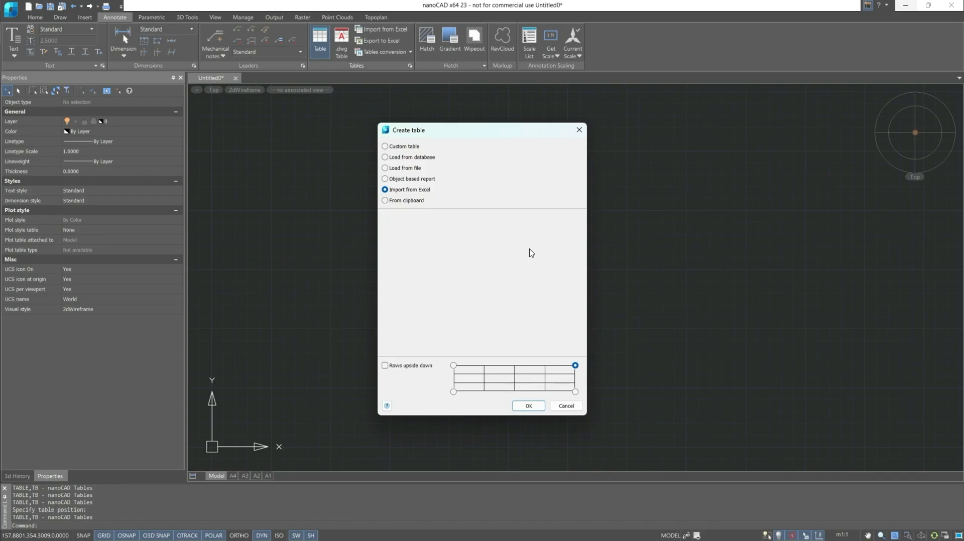
pyautogui.click(415, 202)
# Create a custom table titled "Custom Table" with 6 columns and 8 data rows, using its top-left corner as the insertion point.
pyautogui.click(454, 392)
pyautogui.click(454, 365)
pyautogui.click(401, 148)
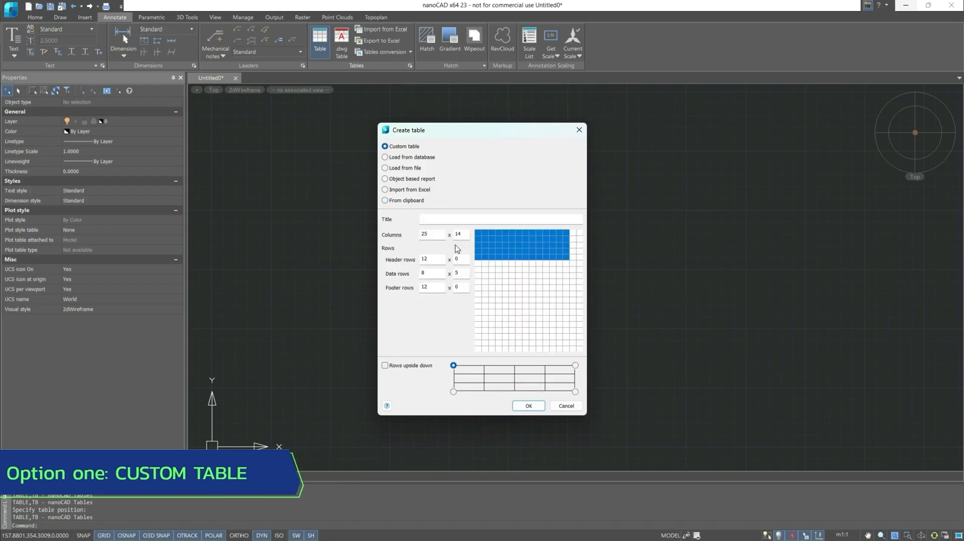
pyautogui.click(458, 220)
pyautogui.write('Custom Table')
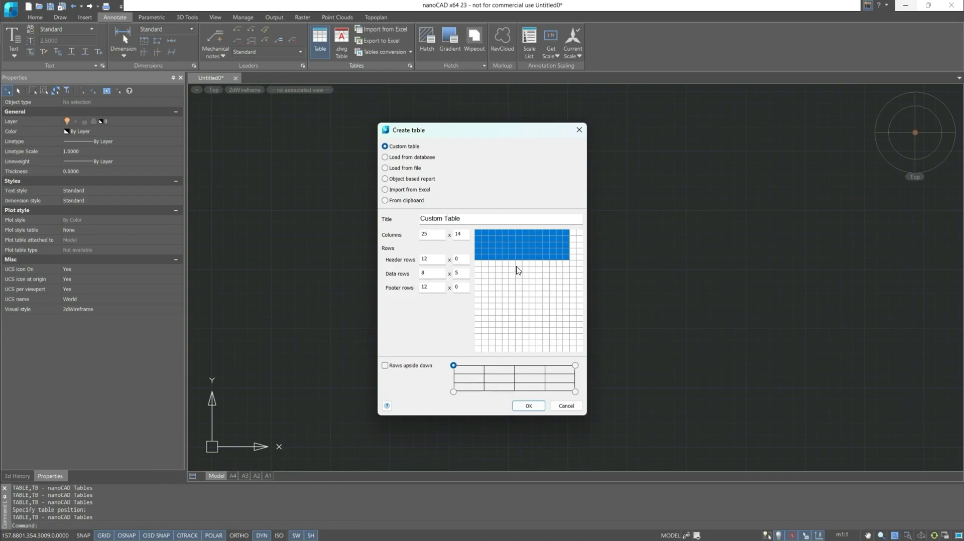
pyautogui.click(514, 277)
pyautogui.click(529, 406)
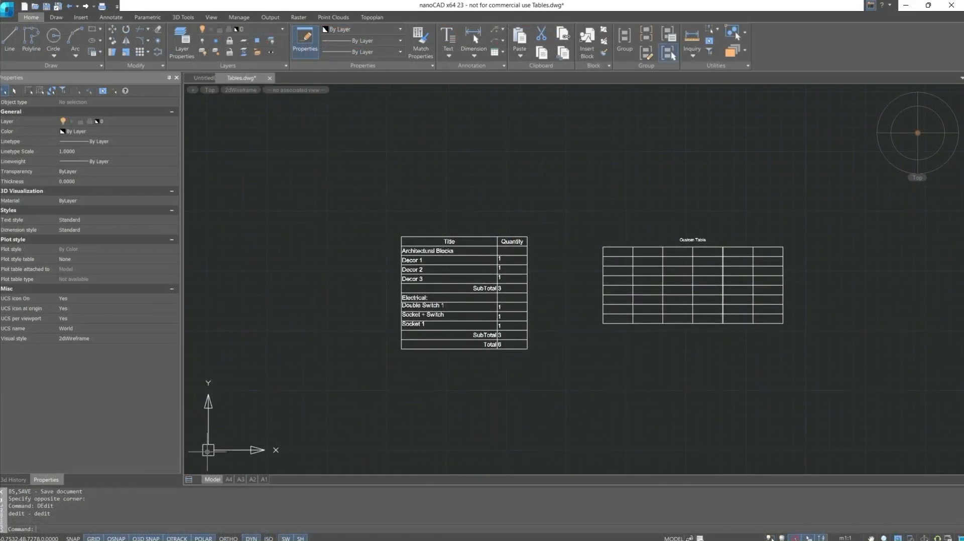
# Open the Custom Table for editing and enter the value 123 in the cell properties of A3.
pyautogui.click(604, 316)
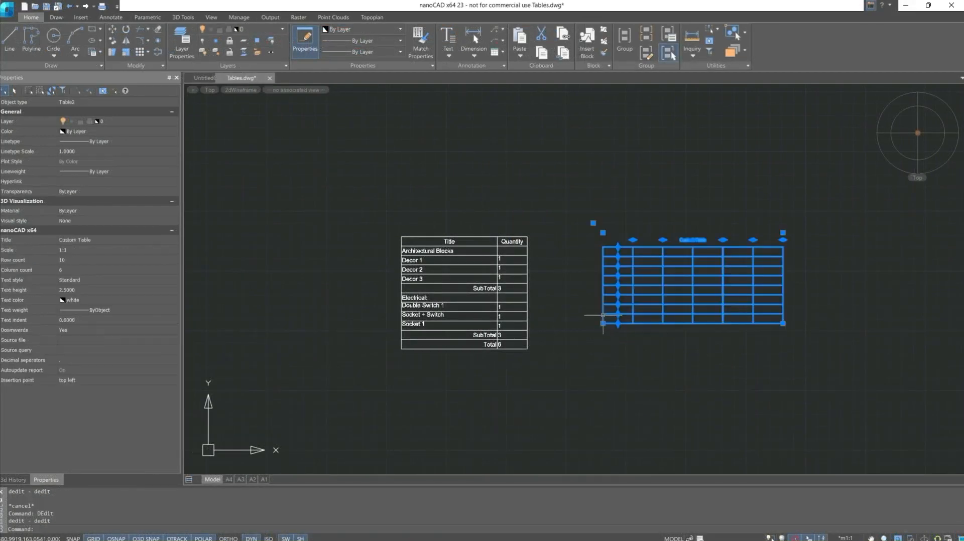
pyautogui.doubleClick(604, 315)
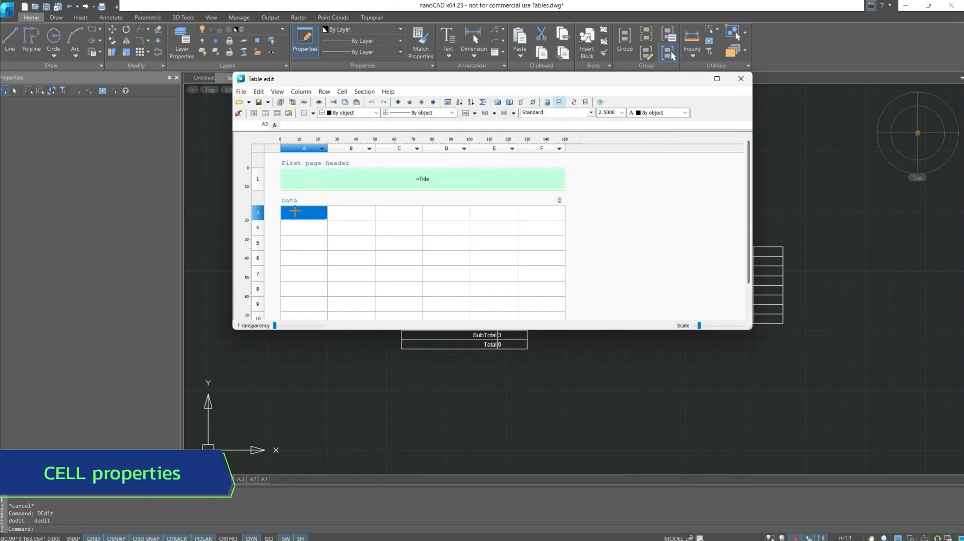
pyautogui.rightClick(295, 211)
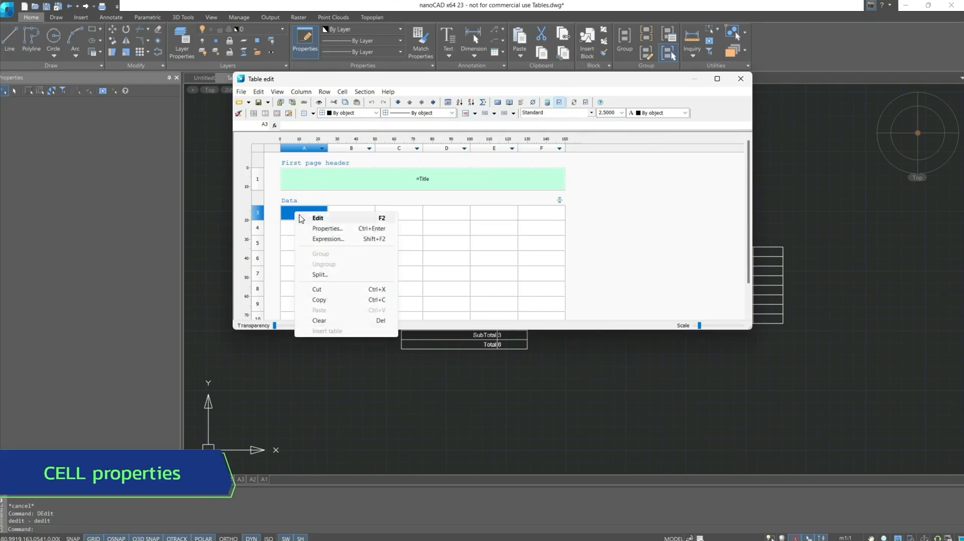
pyautogui.click(310, 226)
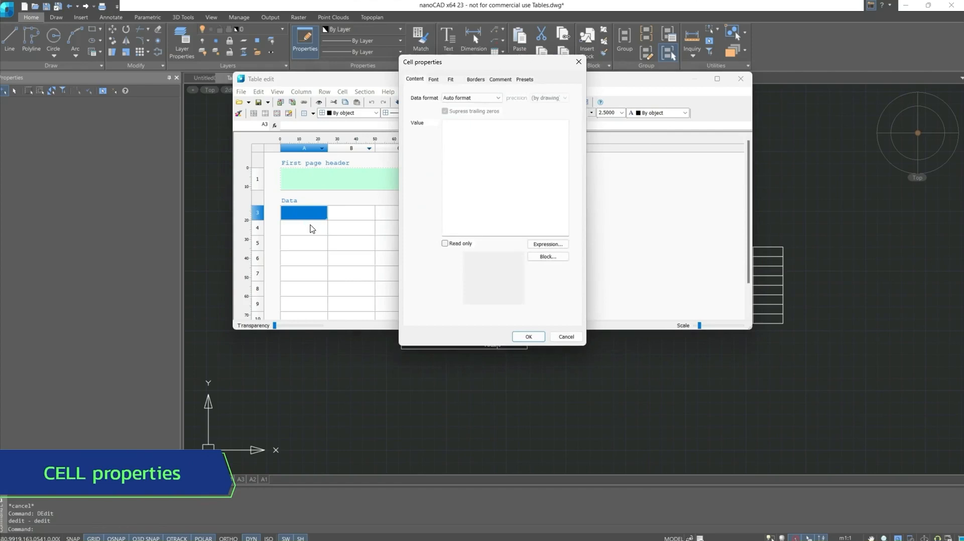
pyautogui.click(506, 175)
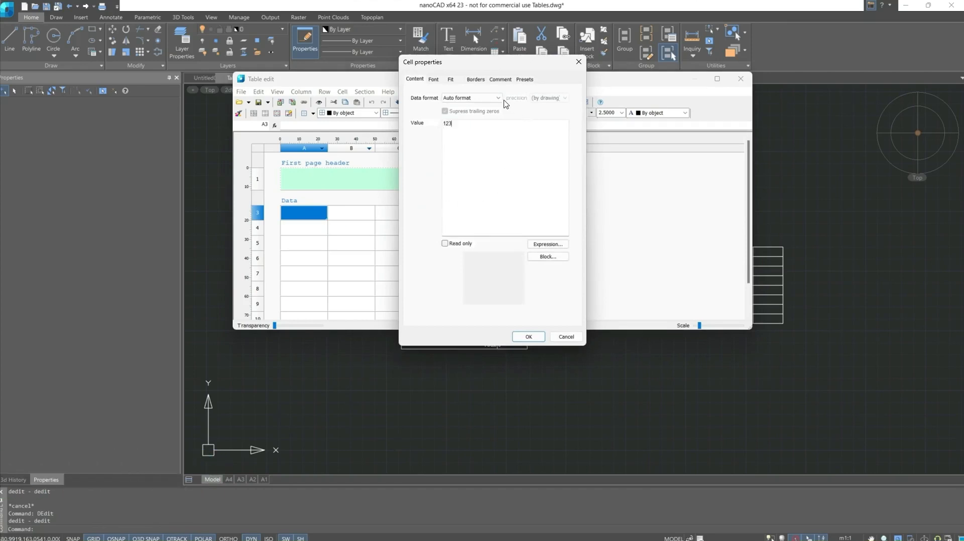
# Examine cell A3's data formats, Read only option and Expression builder, plus its Font, Fit and Borders settings.
pyautogui.click(499, 98)
pyautogui.click(497, 105)
pyautogui.click(445, 244)
pyautogui.click(445, 244)
pyautogui.click(535, 245)
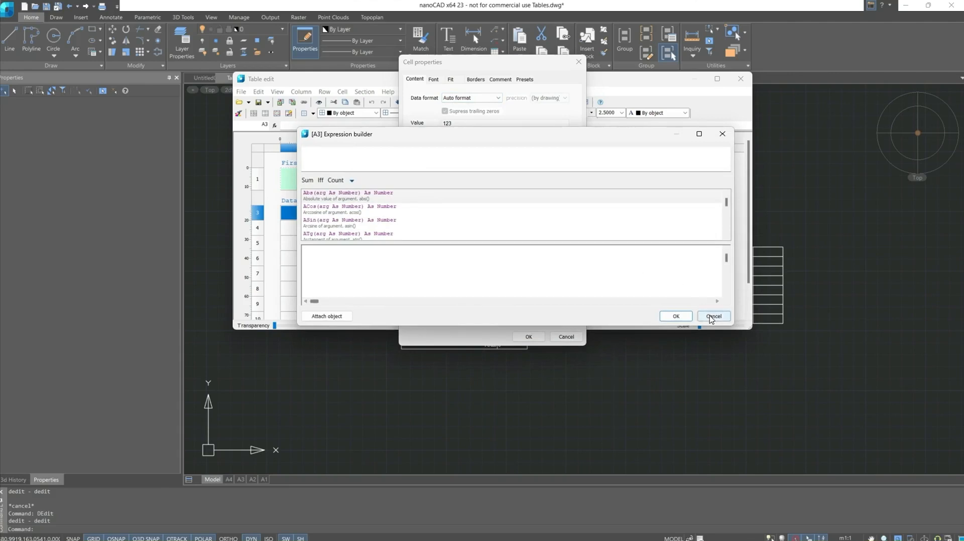
pyautogui.click(713, 318)
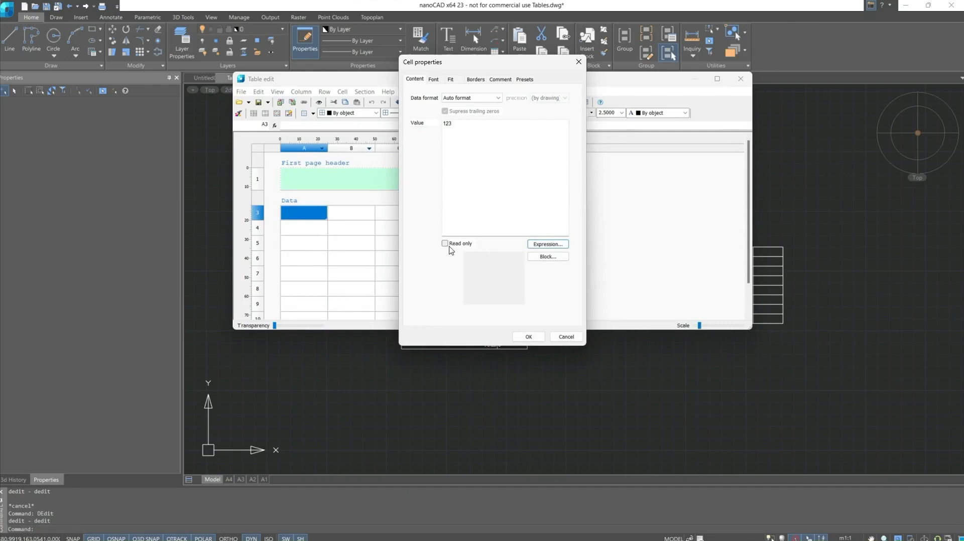
pyautogui.click(433, 82)
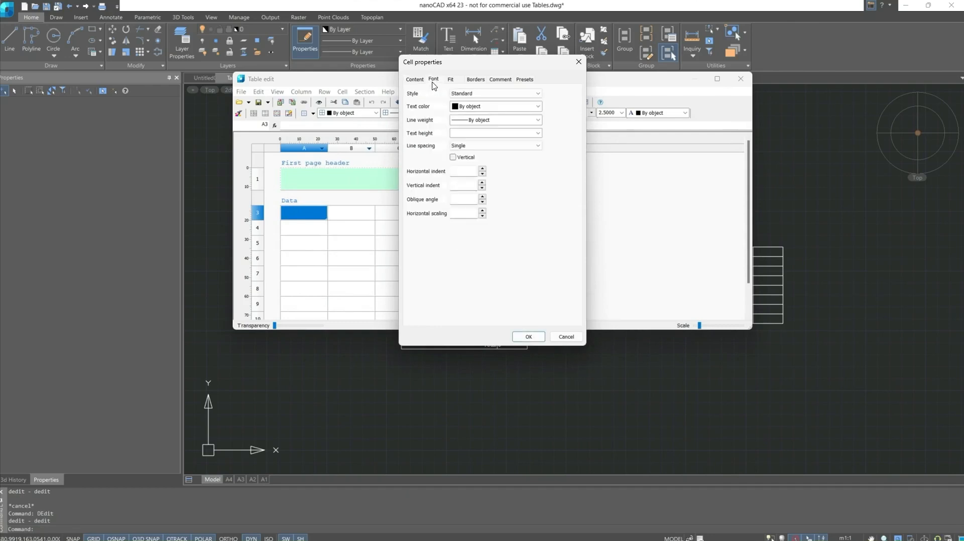
pyautogui.click(453, 84)
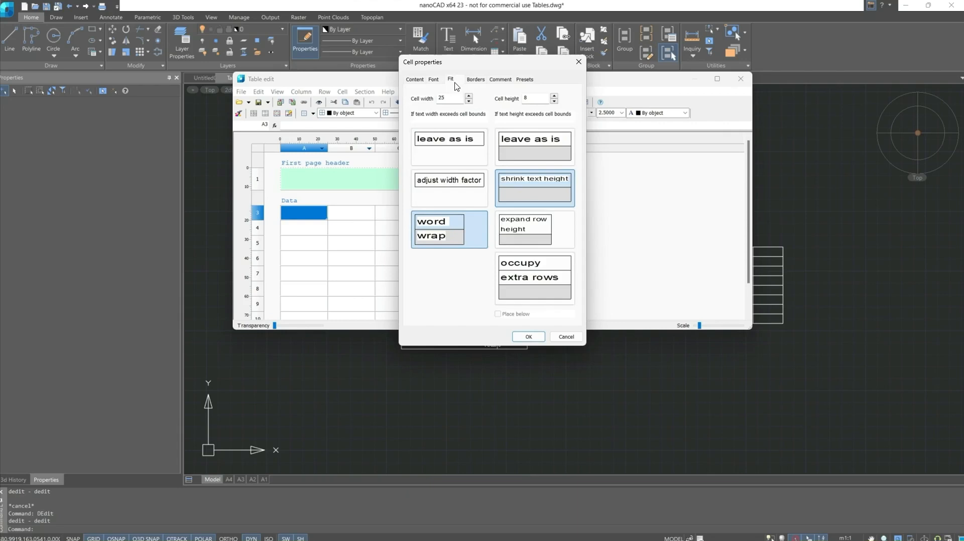
pyautogui.click(472, 81)
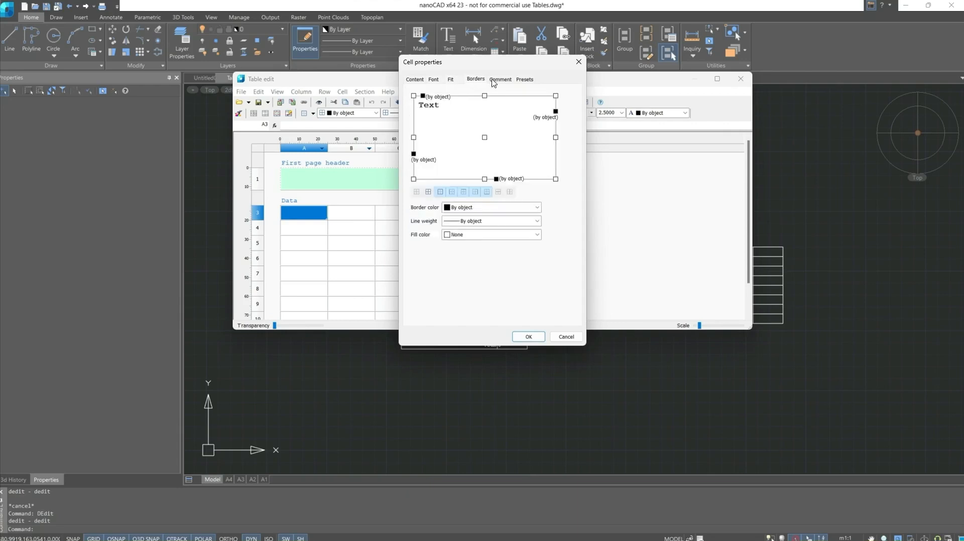
# Add the comment 321 to cell A3, check the available presets and apply the cell properties.
pyautogui.click(494, 81)
pyautogui.click(485, 97)
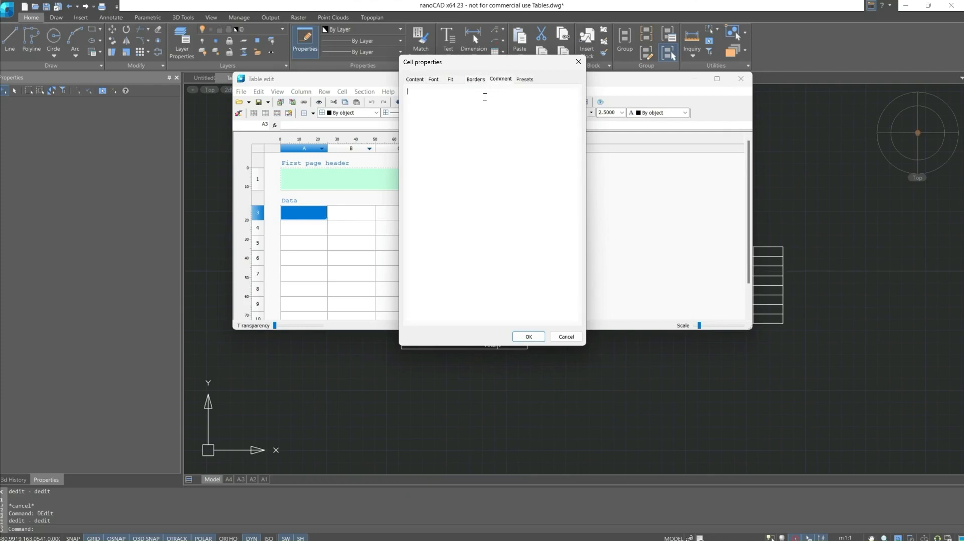
pyautogui.write('321')
pyautogui.click(522, 84)
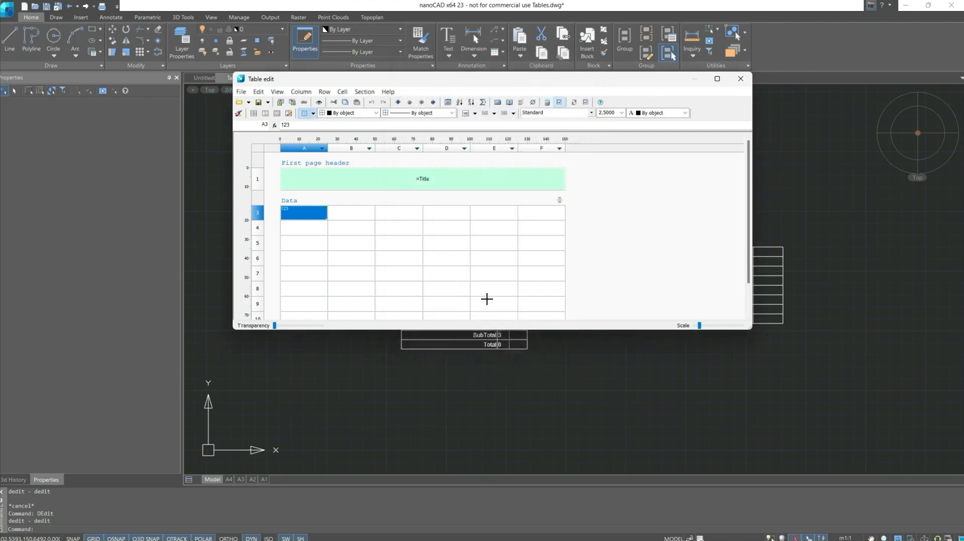
pyautogui.doubleClick(310, 227)
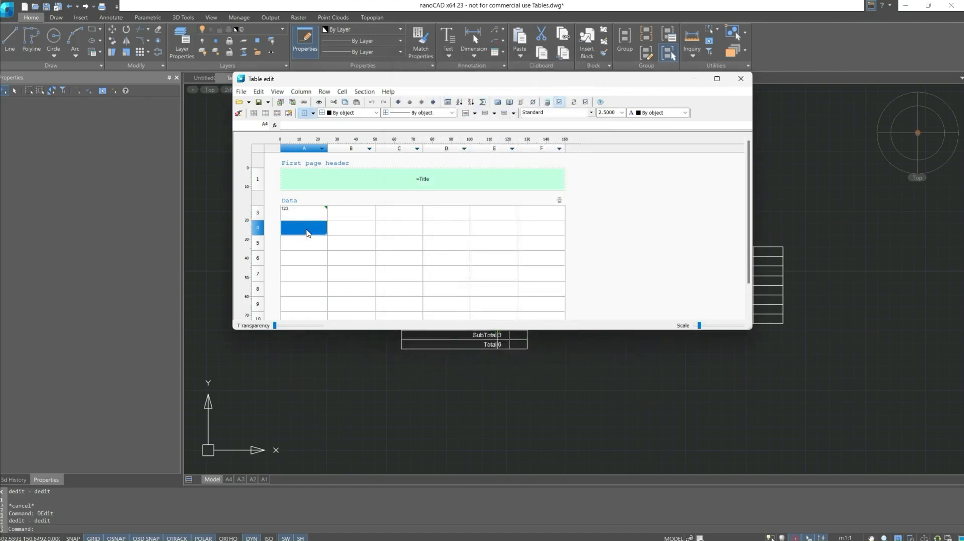
pyautogui.rightClick(307, 231)
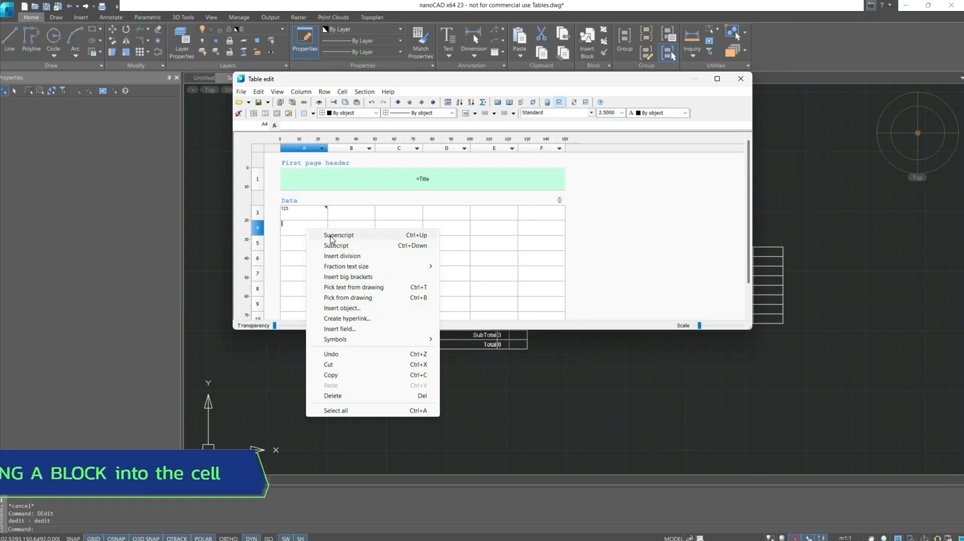
pyautogui.click(305, 226)
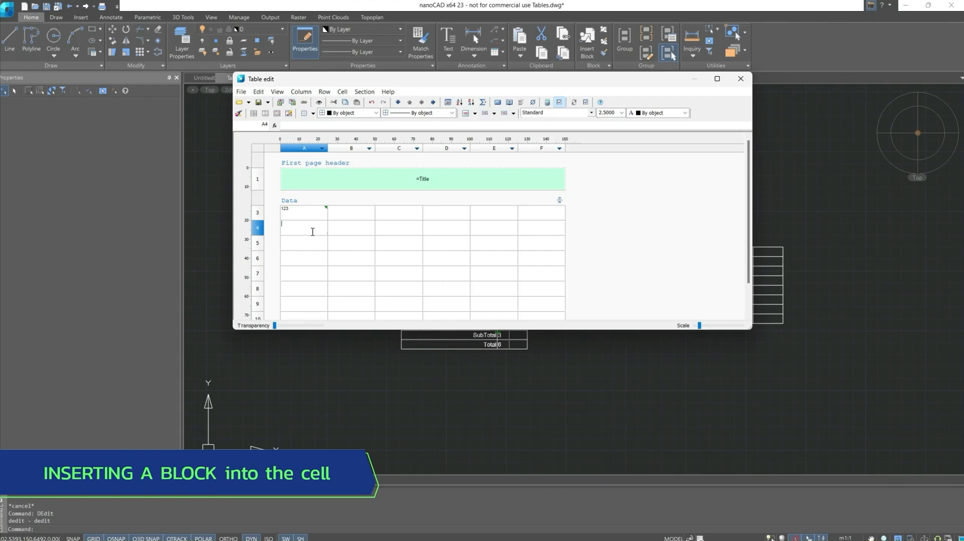
# Insert the Terminal (3D) block into cell A4 through its cell properties and center it horizontally in the cell.
pyautogui.click(311, 229)
pyautogui.rightClick(312, 229)
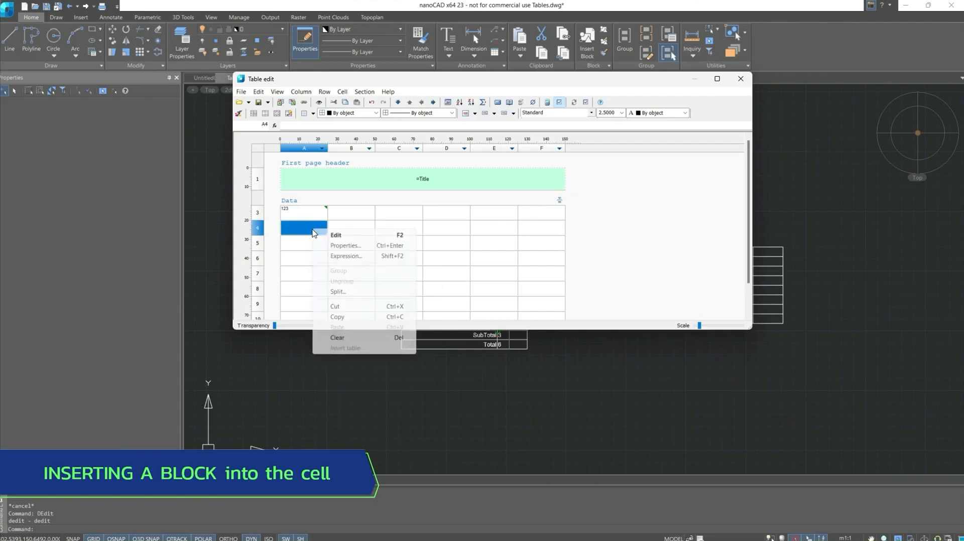
pyautogui.click(333, 245)
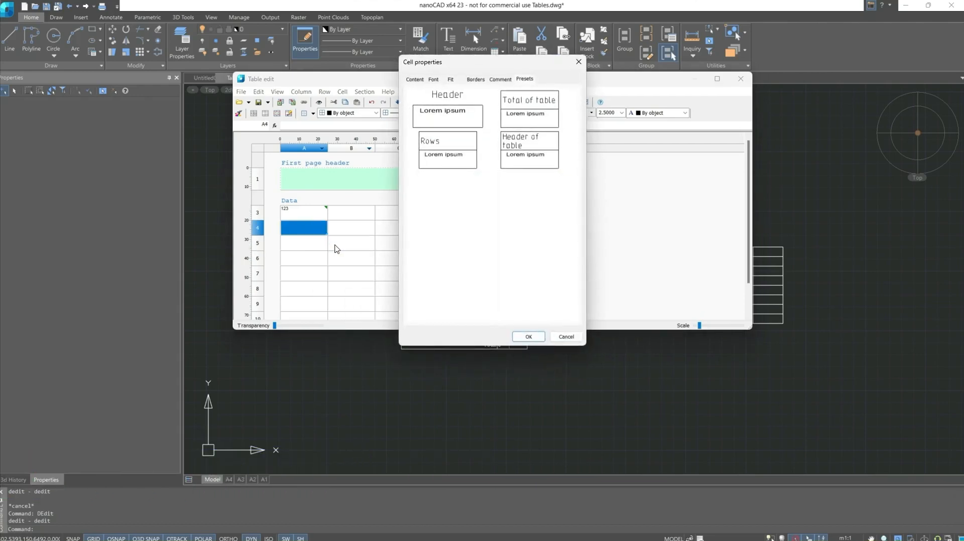
pyautogui.click(415, 79)
pyautogui.click(539, 258)
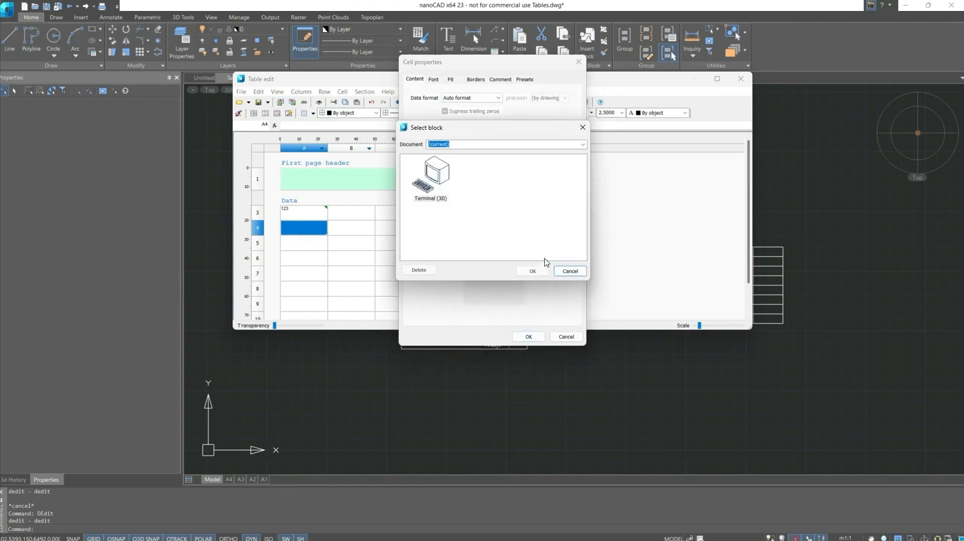
pyautogui.click(444, 184)
pyautogui.click(534, 271)
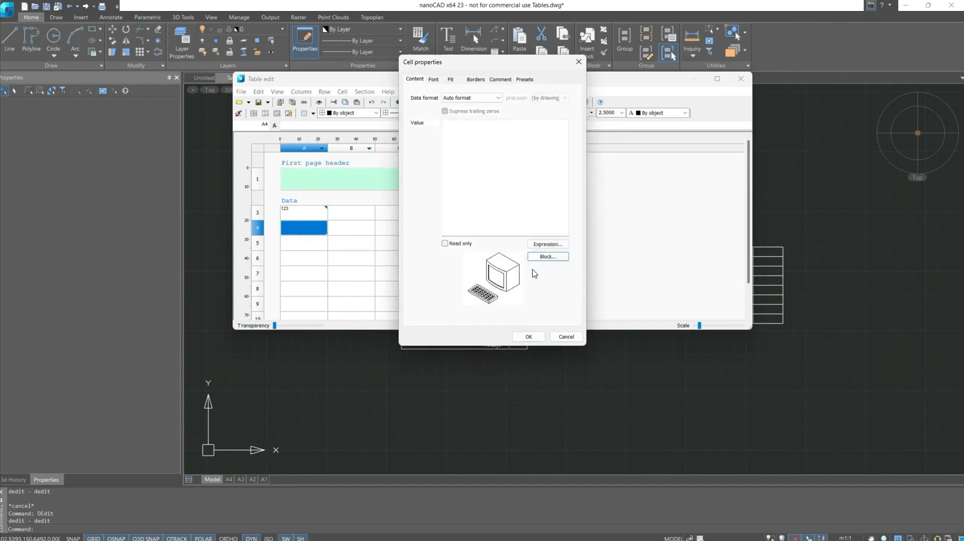
pyautogui.click(529, 337)
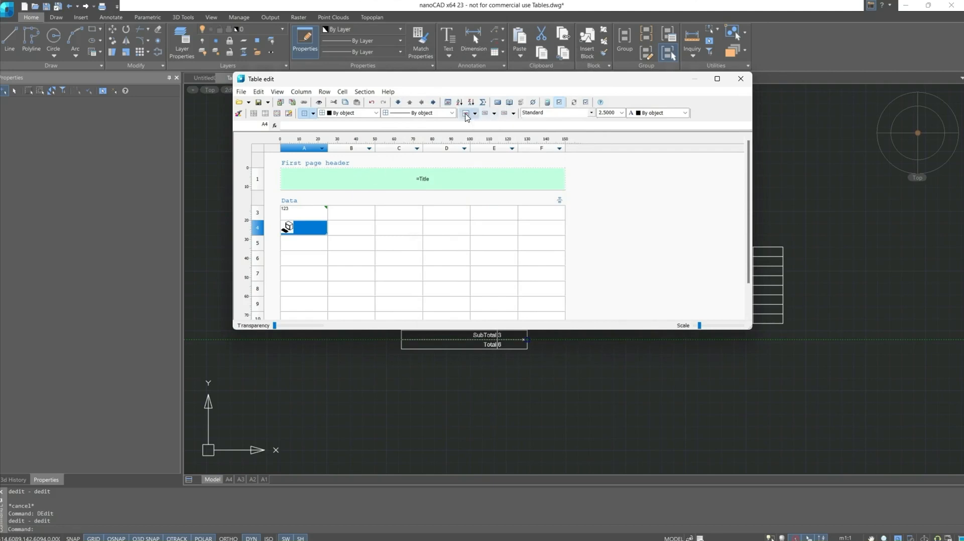
pyautogui.click(467, 115)
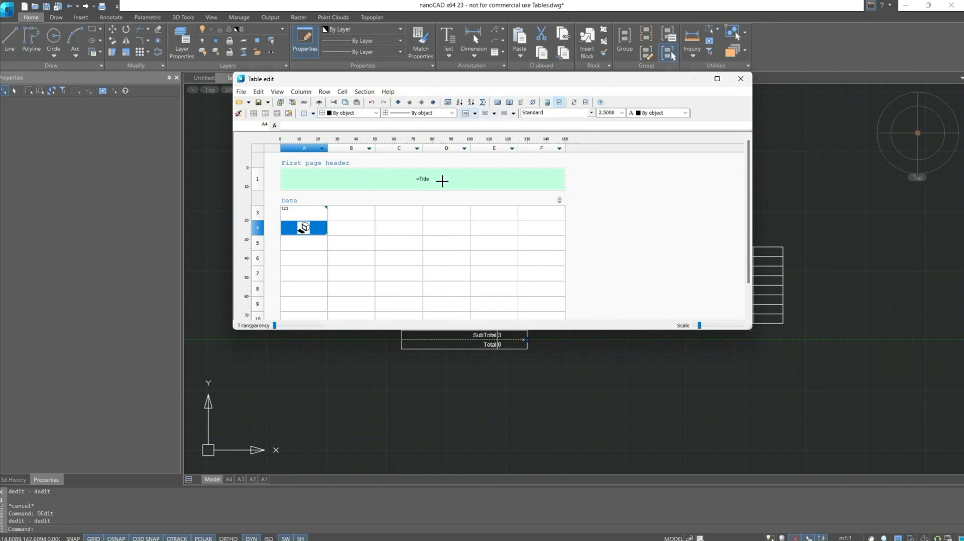
pyautogui.click(741, 79)
# Draw a small circle in the empty area above the first column of the Custom Table.
pyautogui.scroll(5, 727, 218)
pyautogui.scroll(1, 727, 218)
pyautogui.moveTo(668, 232); pyautogui.dragTo(626, 115, button='middle')
pyautogui.scroll(-1, 597, 149)
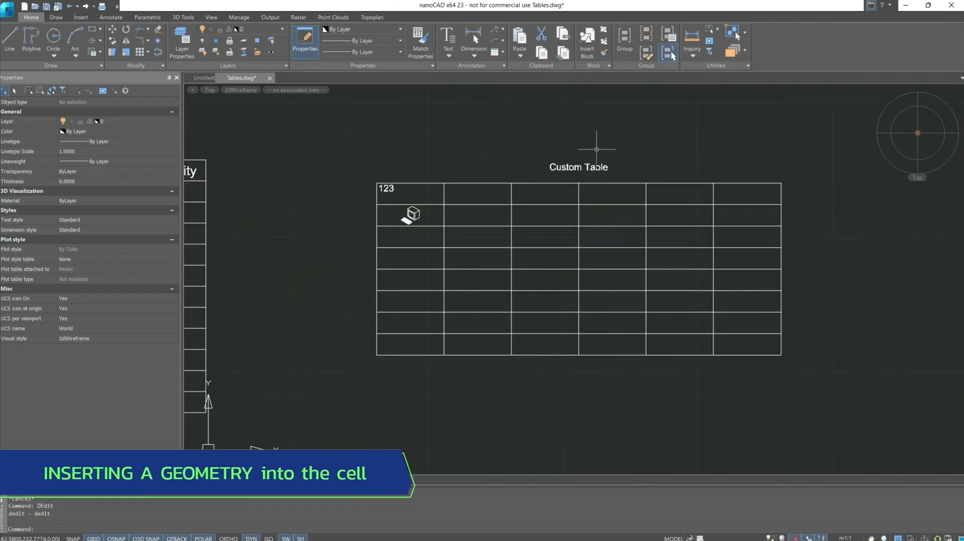
pyautogui.moveTo(596, 149); pyautogui.dragTo(564, 206, button='middle')
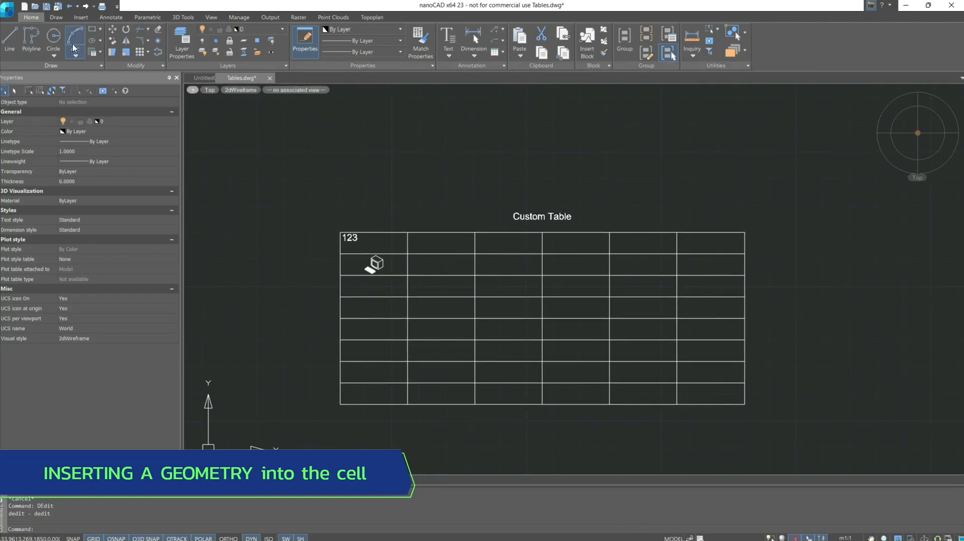
pyautogui.click(53, 36)
pyautogui.click(376, 160)
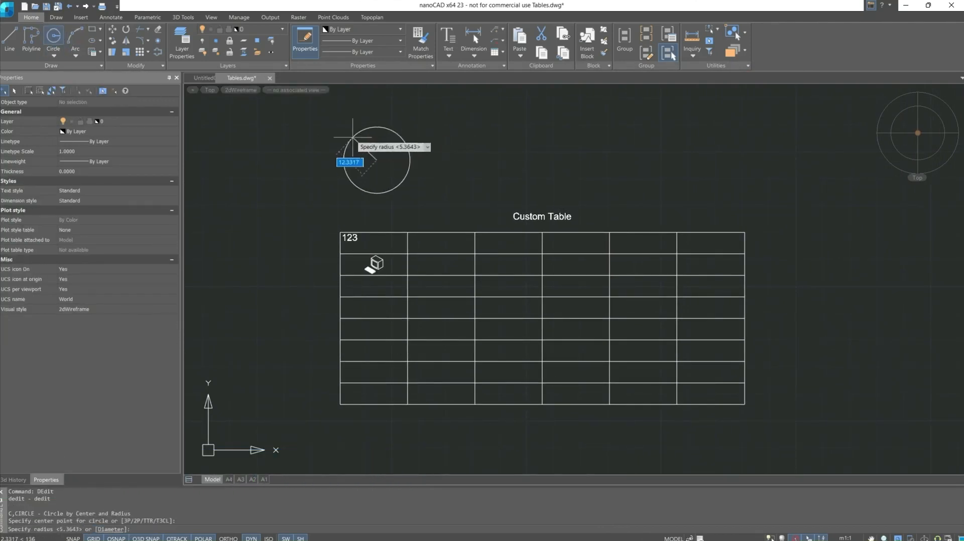
pyautogui.click(376, 154)
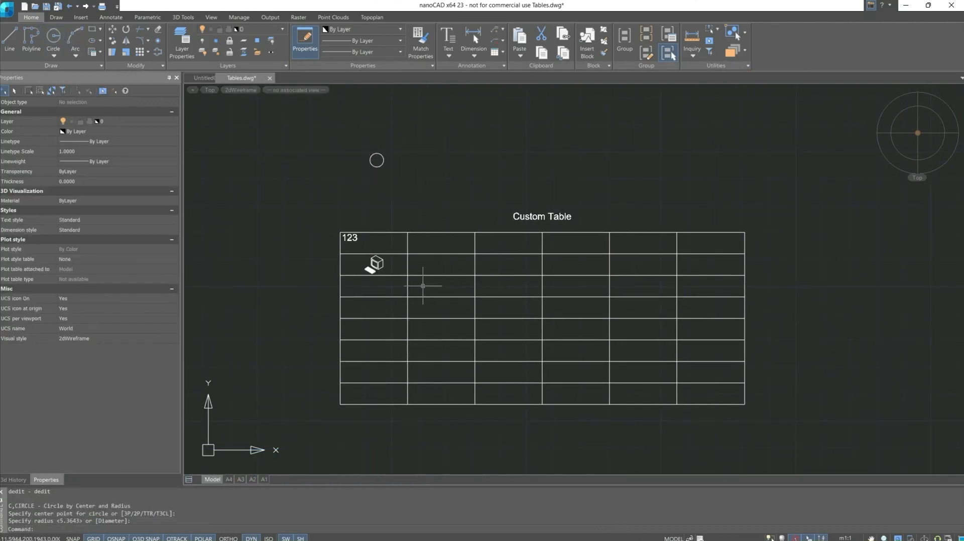
# Open the Custom Table for editing and insert the circle from the drawing as an object in cell A5.
pyautogui.doubleClick(374, 265)
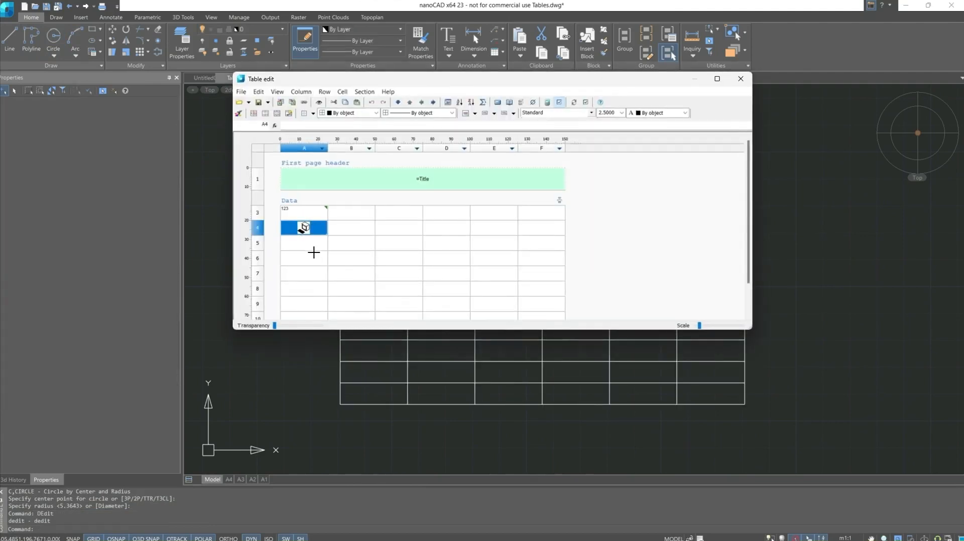
pyautogui.click(308, 246)
pyautogui.click(303, 243)
pyautogui.rightClick(301, 242)
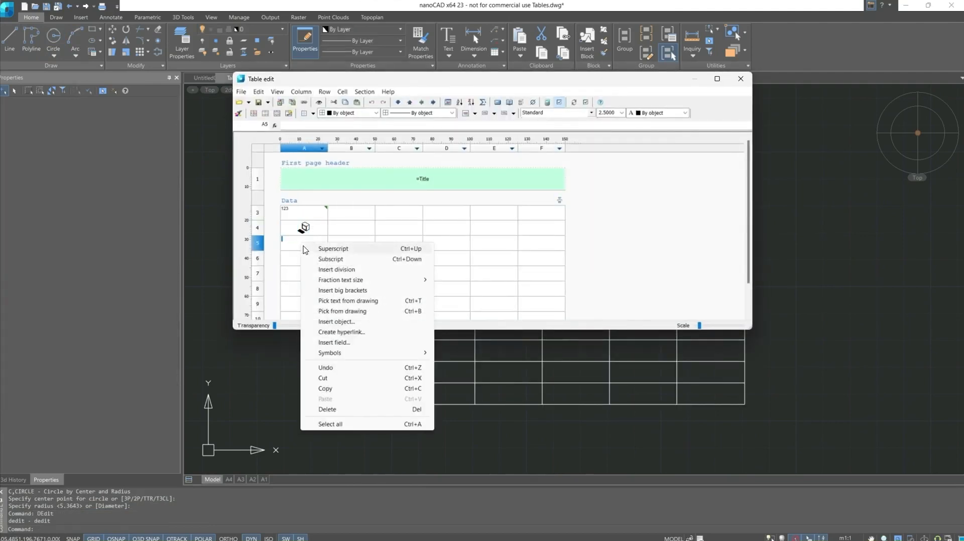
pyautogui.click(342, 322)
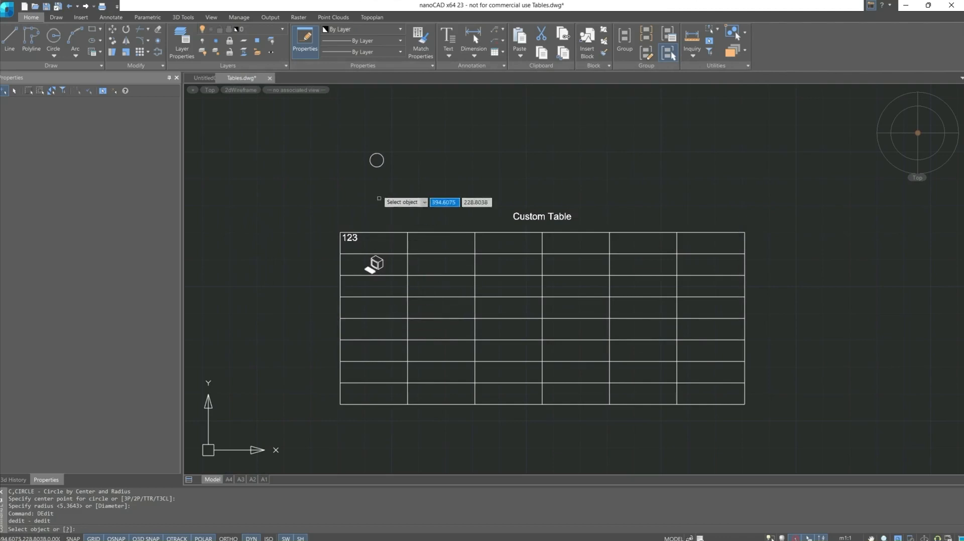
pyautogui.click(376, 165)
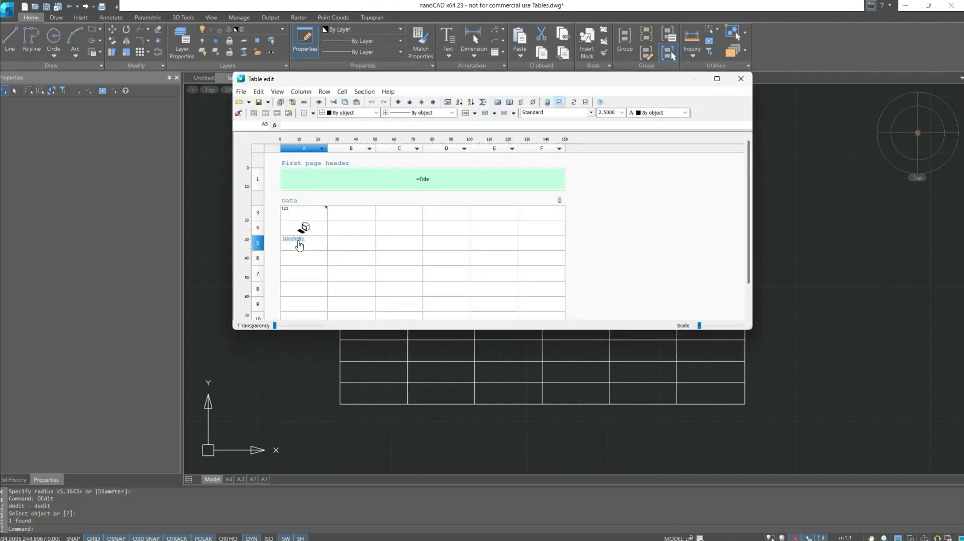
# Zoom the geometry in cell A5 to text height and center it in the cell, closing the table editor.
pyautogui.rightClick(298, 243)
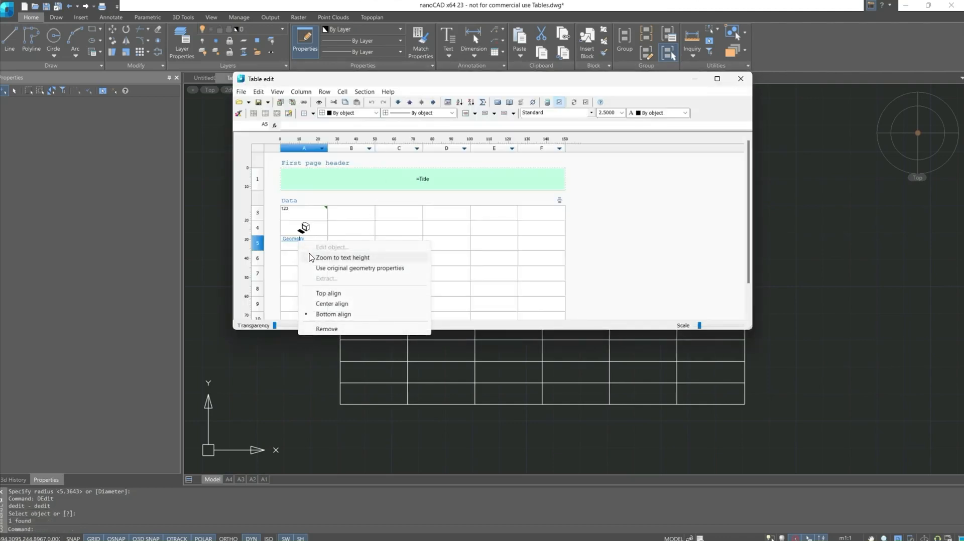
pyautogui.click(310, 257)
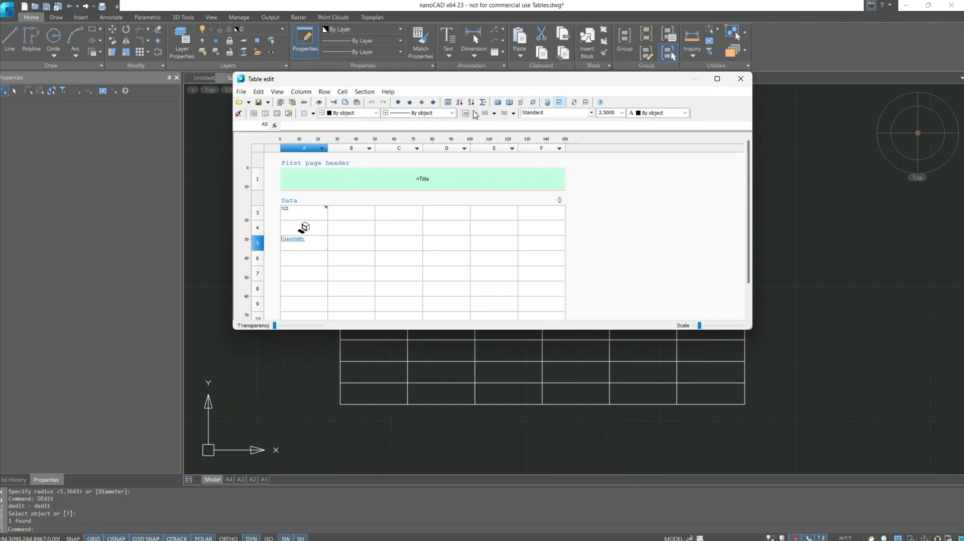
pyautogui.click(741, 79)
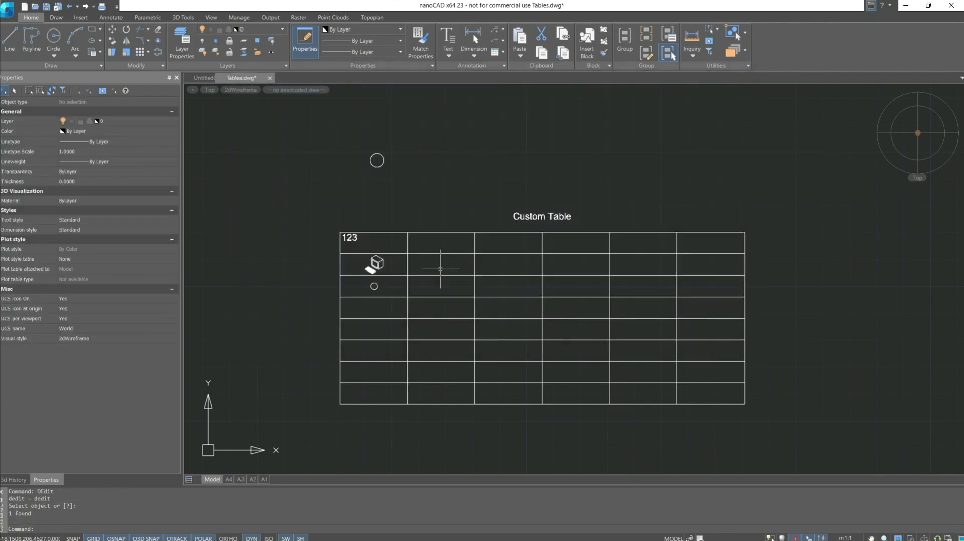
# Reopen the Custom Table and insert the drawn circle as an object in the value of A6 through its cell properties.
pyautogui.doubleClick(409, 273)
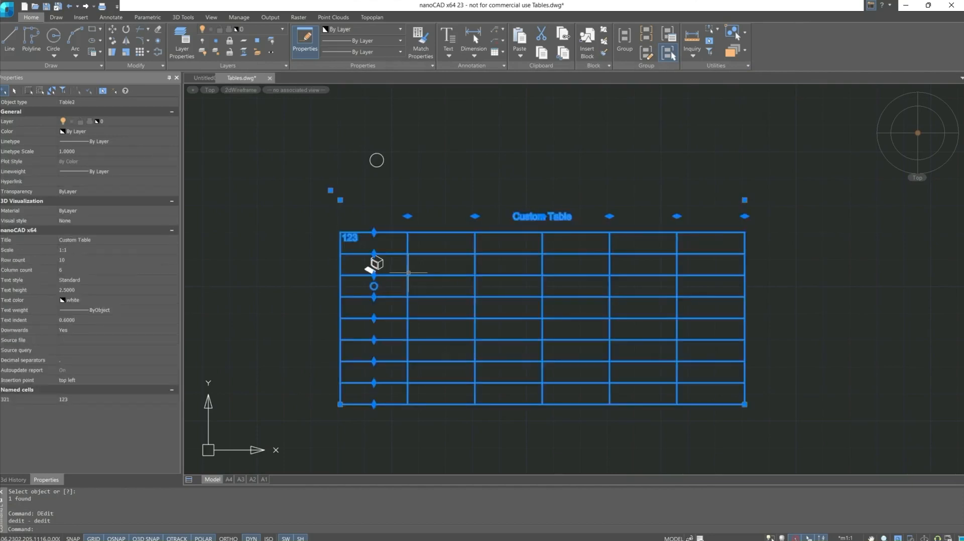
pyautogui.click(309, 260)
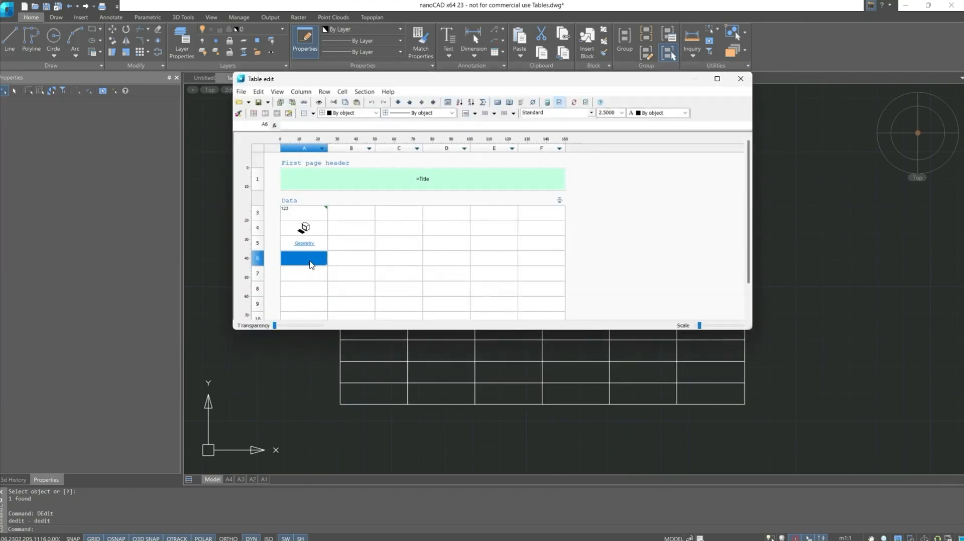
pyautogui.rightClick(311, 265)
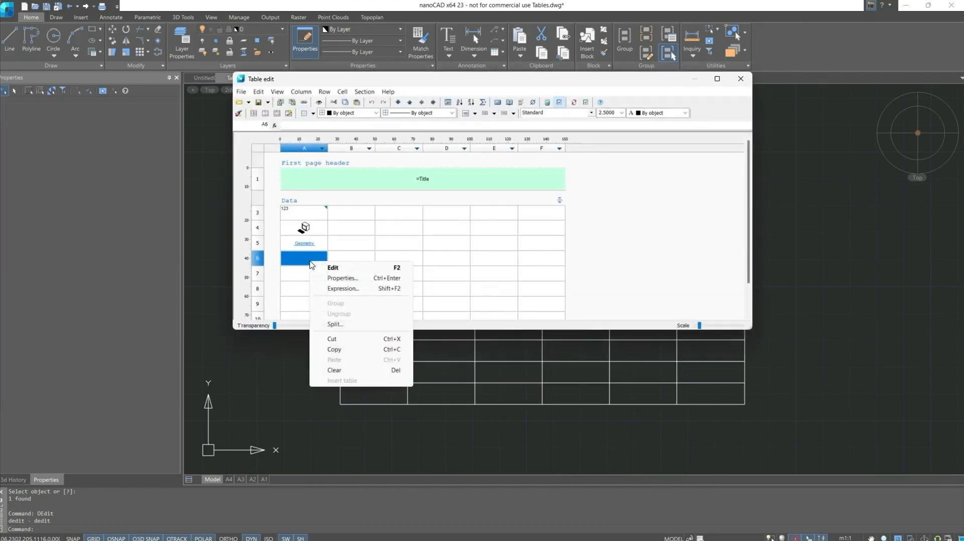
pyautogui.click(336, 279)
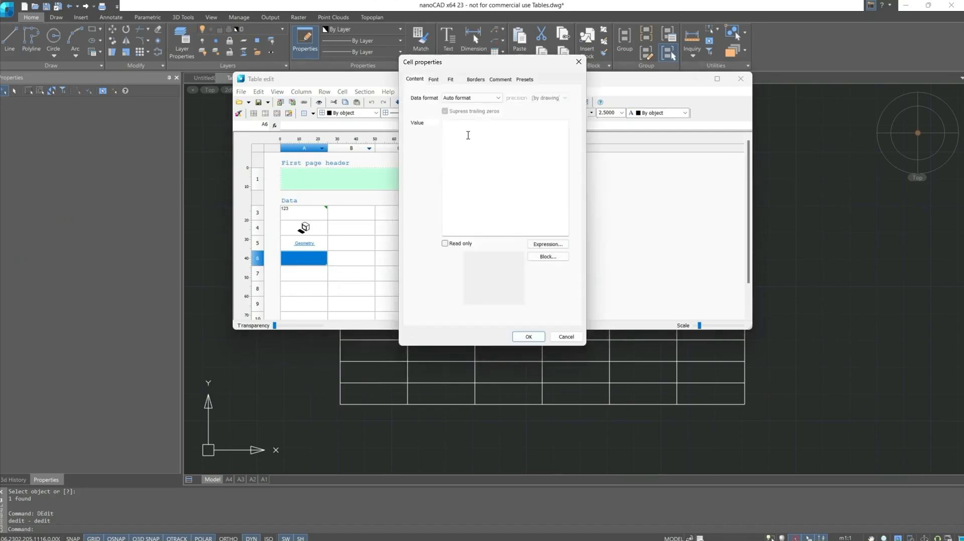
pyautogui.rightClick(468, 131)
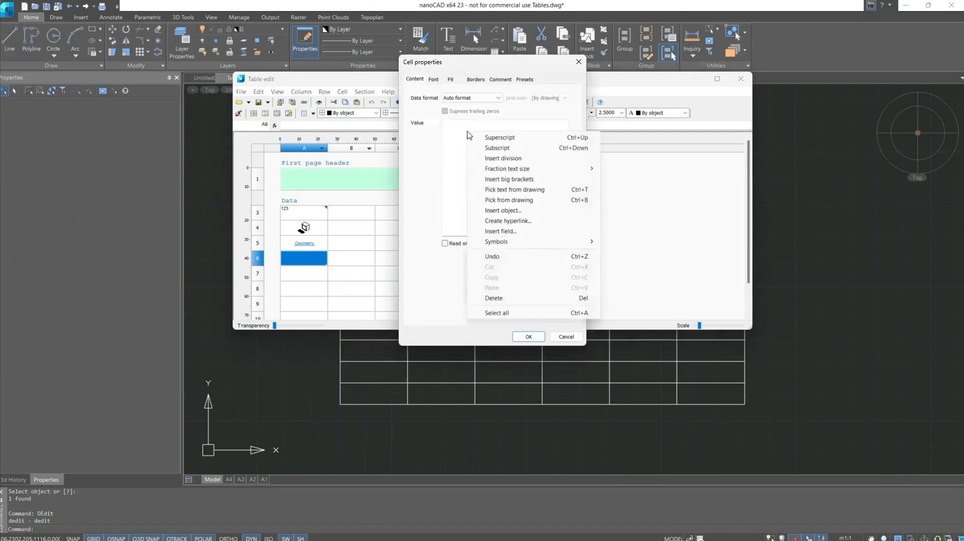
pyautogui.click(495, 209)
pyautogui.click(377, 161)
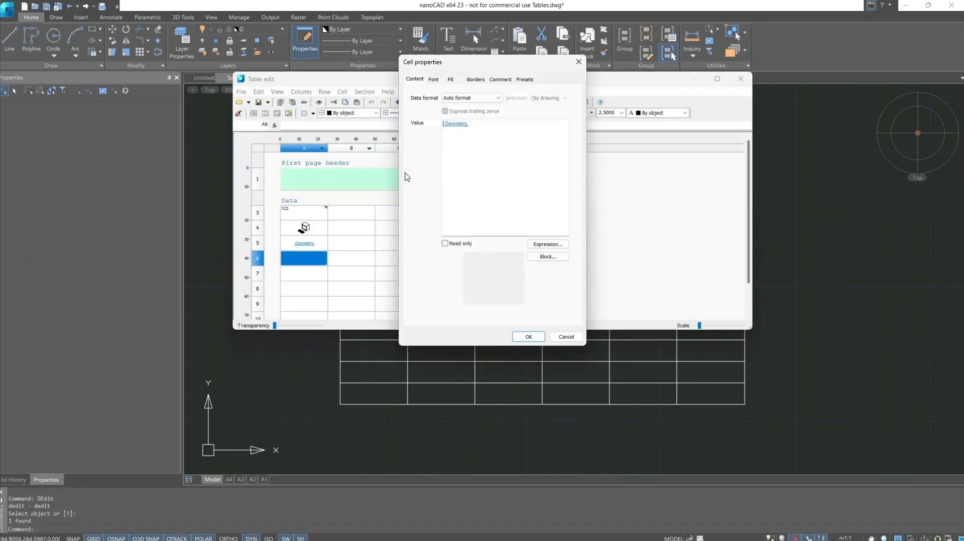
pyautogui.click(528, 337)
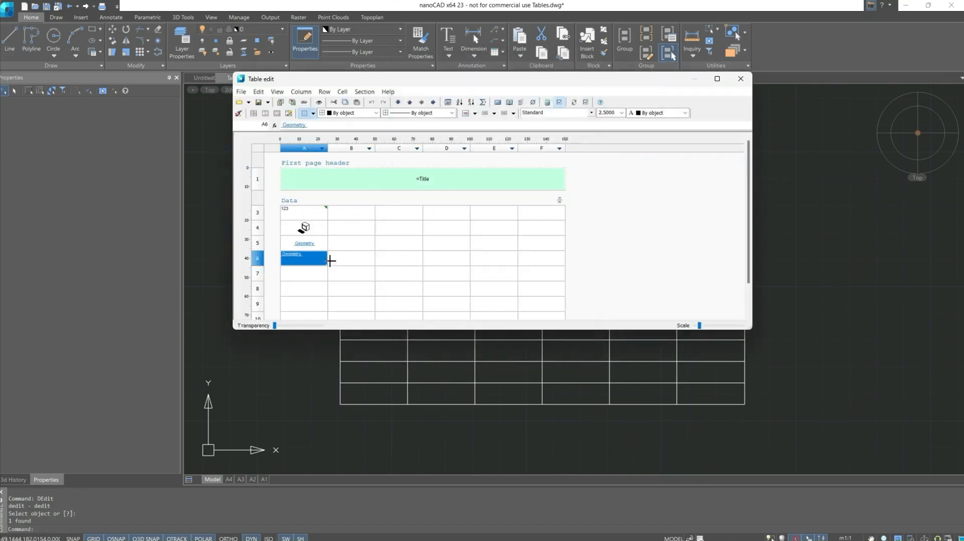
# Zoom the geometry in cell A6 to text height and save the drawing with the edited table.
pyautogui.rightClick(295, 254)
pyautogui.click(327, 271)
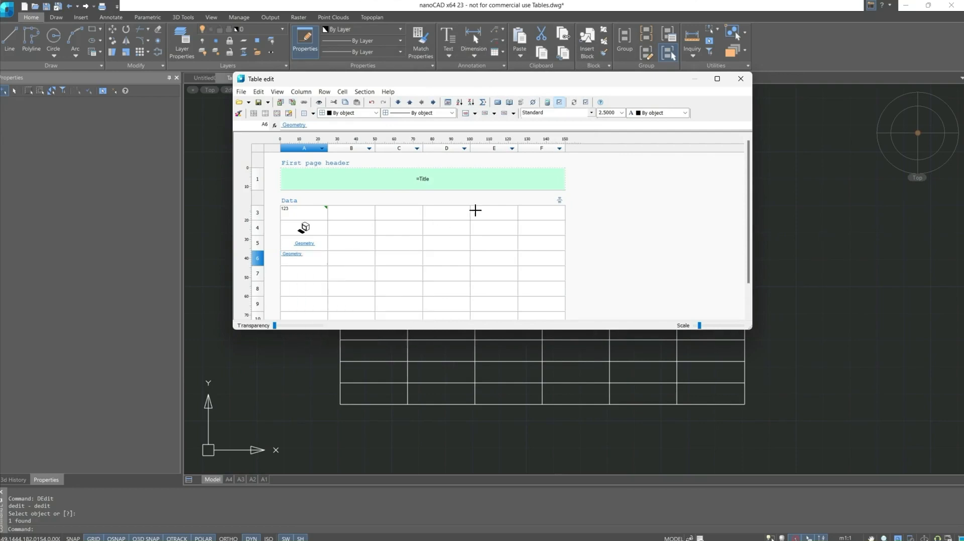
pyautogui.click(740, 80)
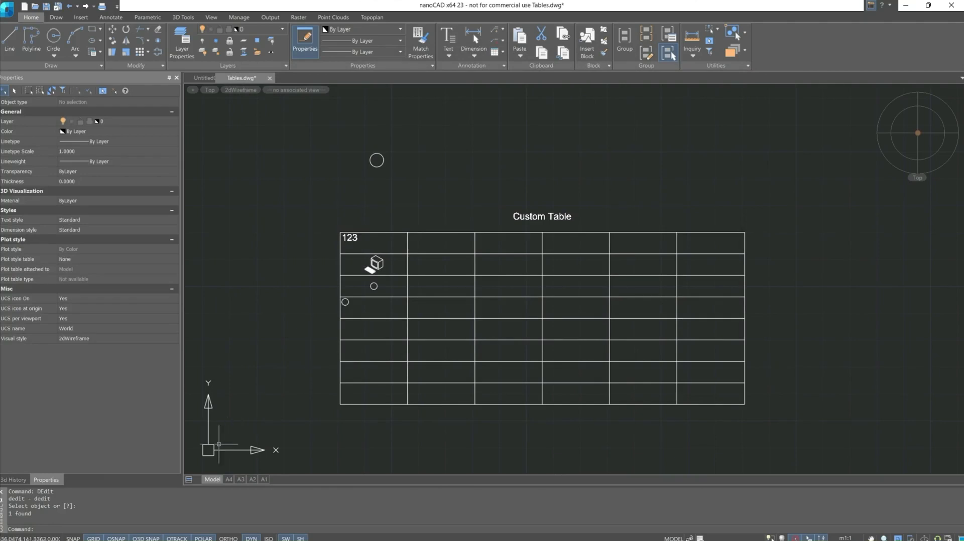
pyautogui.hotkey('ctrl', 's')
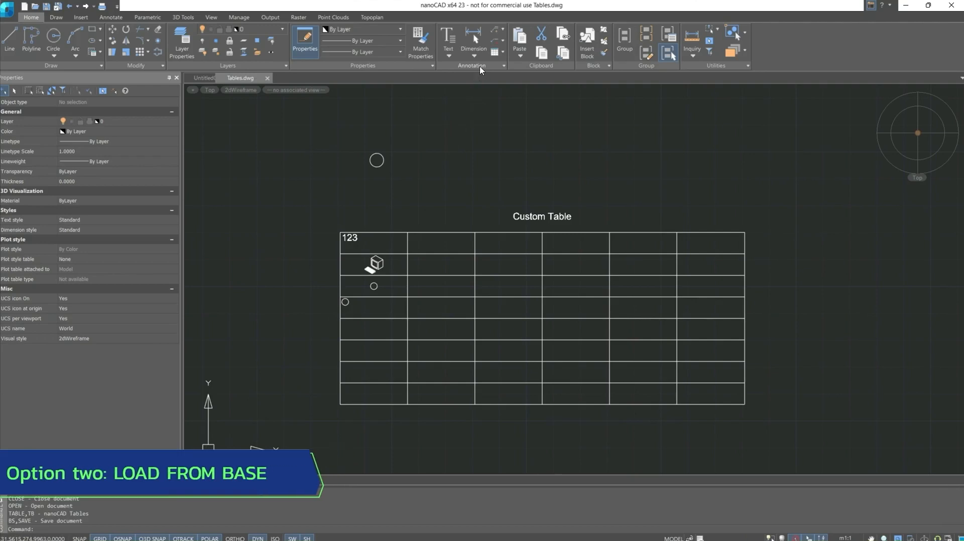
# Create a table from the database template Materials list and place it to the right of the Custom Table.
pyautogui.click(502, 54)
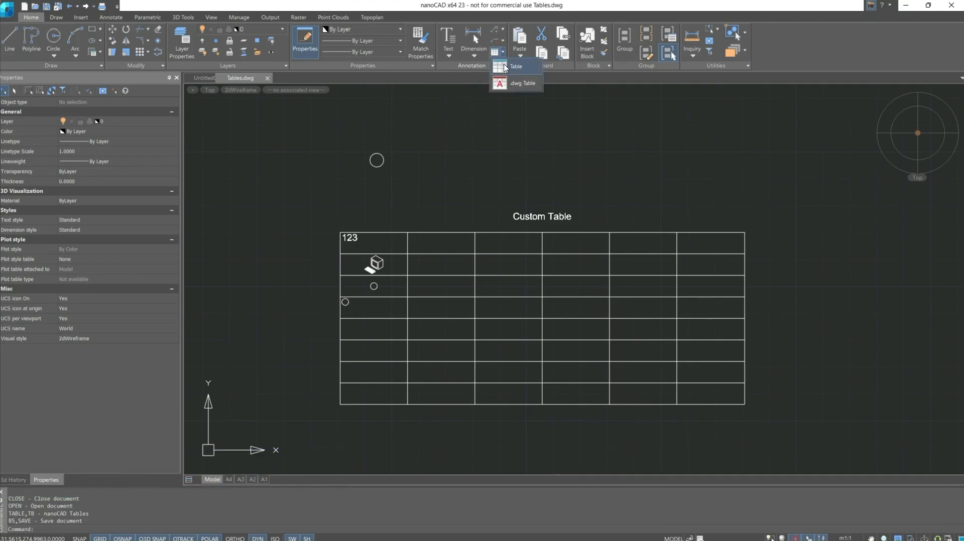
pyautogui.click(506, 66)
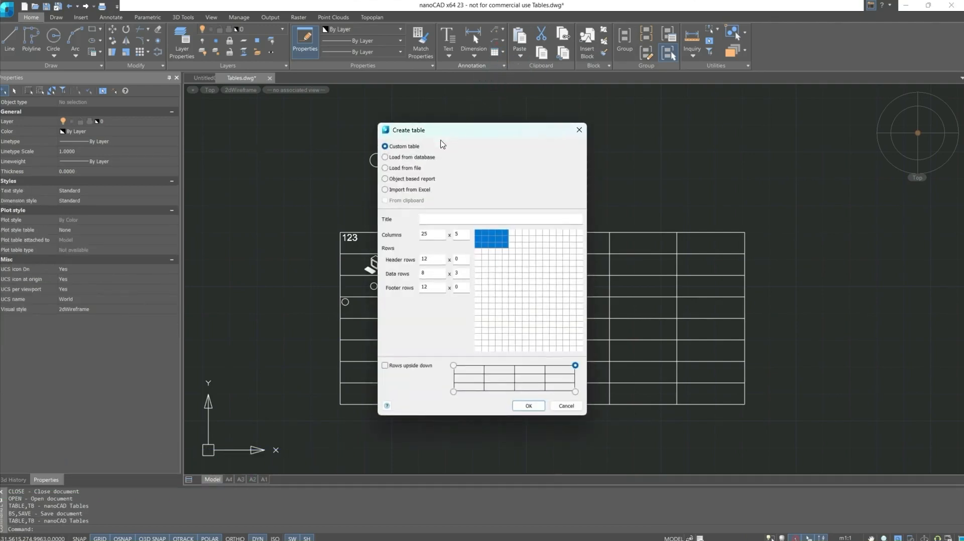
pyautogui.click(419, 159)
pyautogui.click(411, 233)
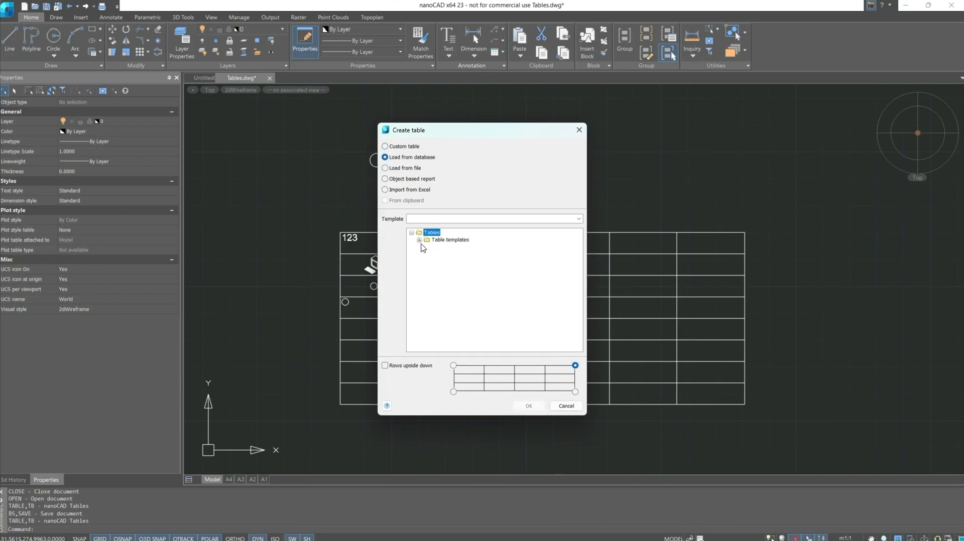
pyautogui.click(420, 240)
pyautogui.click(444, 276)
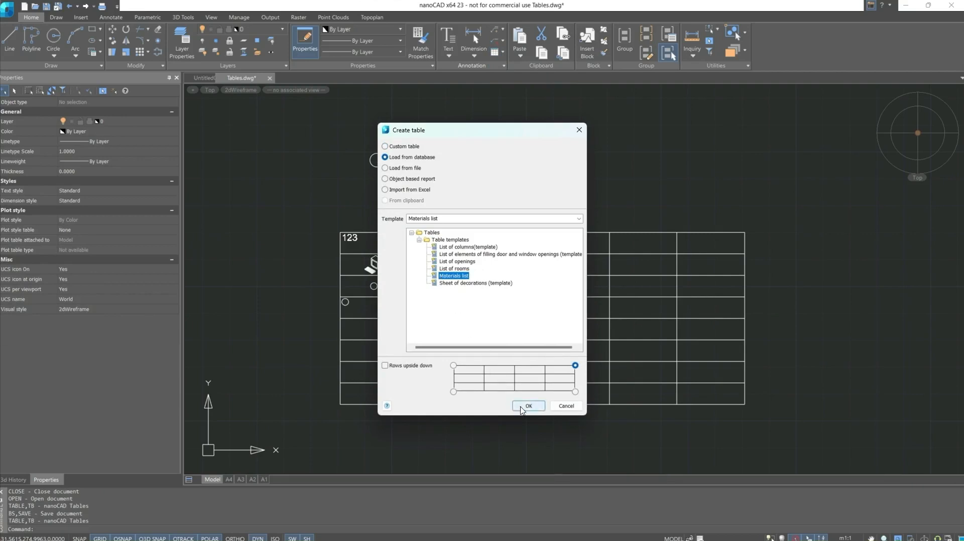
pyautogui.click(528, 406)
pyautogui.moveTo(759, 285); pyautogui.dragTo(356, 284, button='middle')
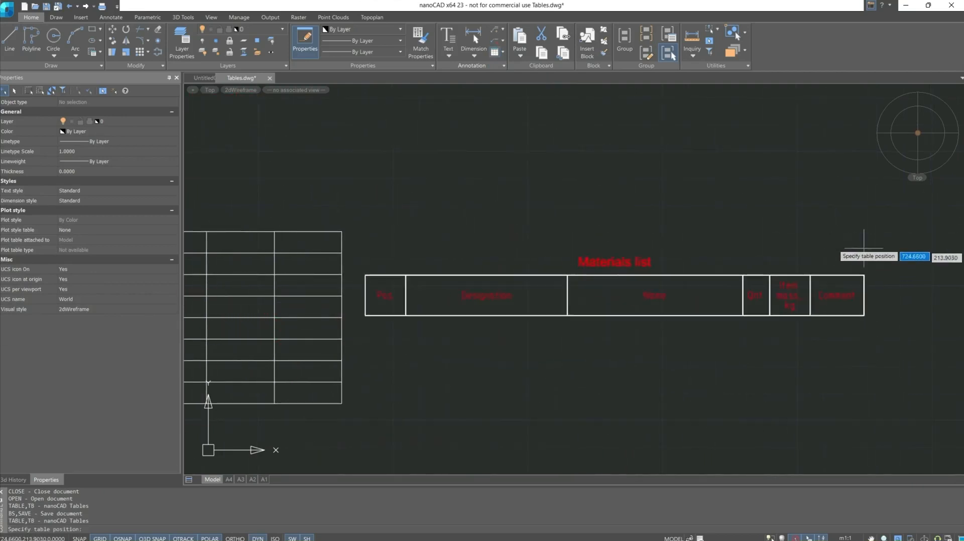
pyautogui.click(896, 211)
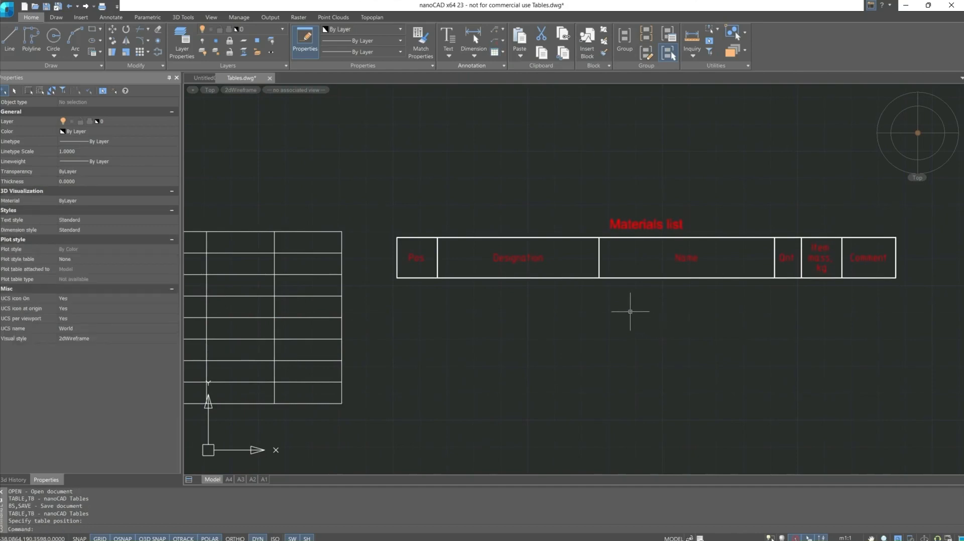
# Open the Materials list table for editing and add 5 rows below its heading row.
pyautogui.click(600, 275)
pyautogui.doubleClick(601, 276)
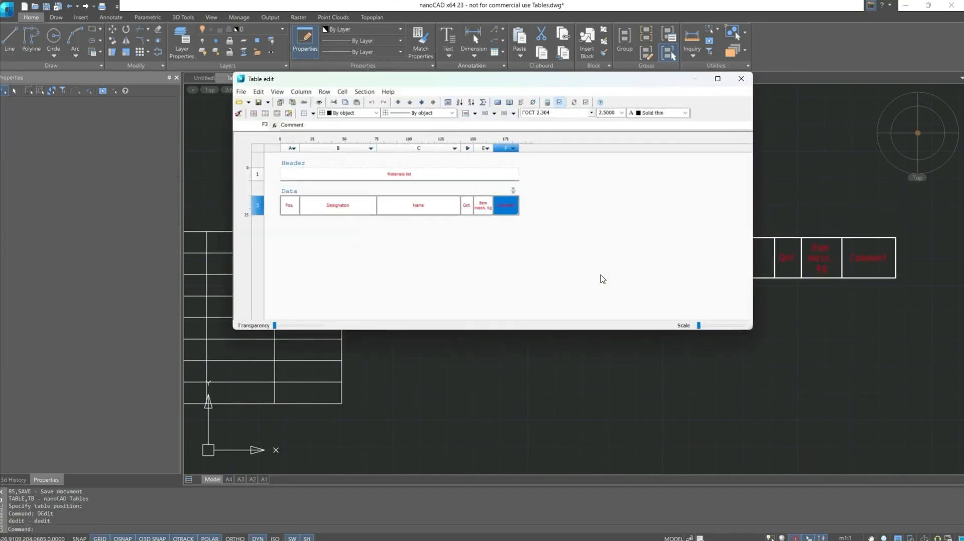
pyautogui.click(257, 212)
pyautogui.click(239, 220)
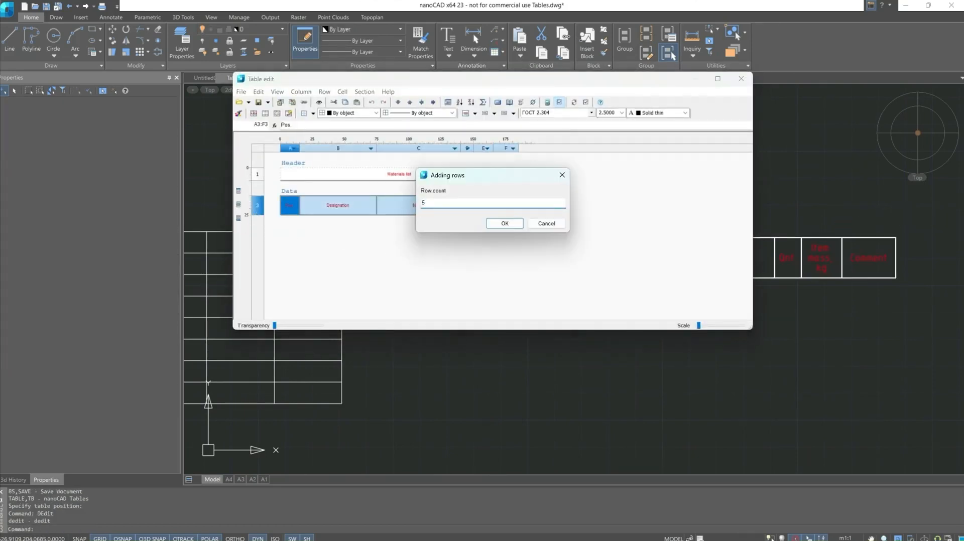
pyautogui.click(504, 224)
# Examine the commands offered for text in cell B4 and for cell B5, closing the table editor.
pyautogui.doubleClick(358, 224)
pyautogui.rightClick(354, 235)
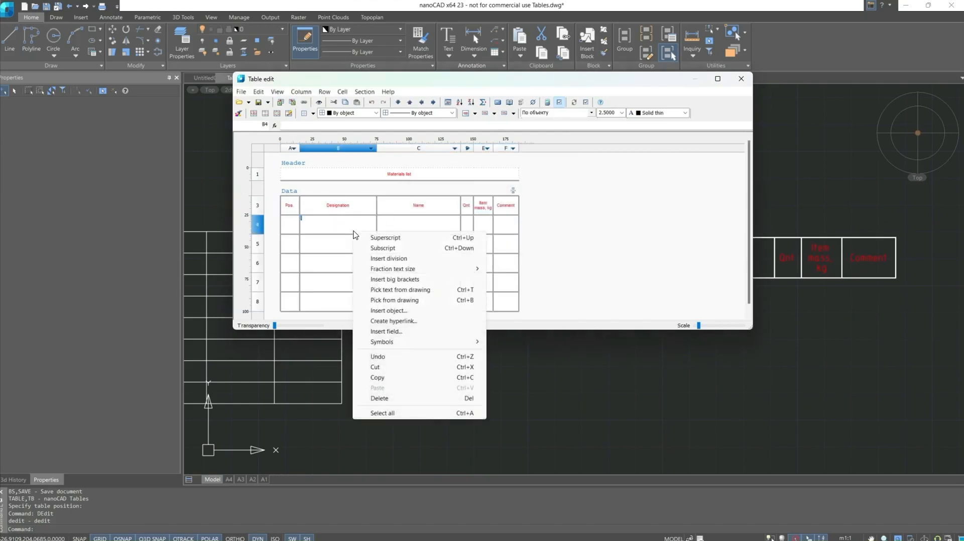
pyautogui.click(340, 244)
pyautogui.rightClick(337, 246)
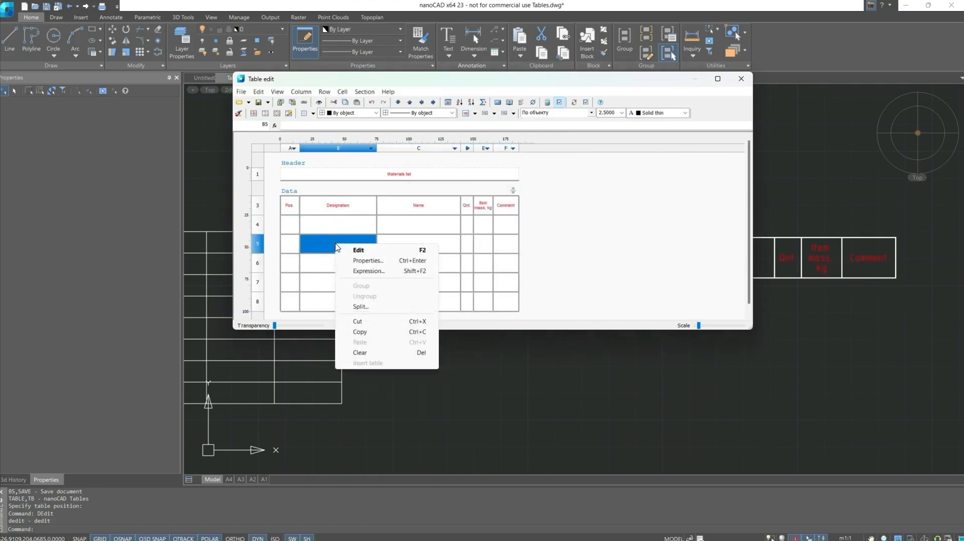
pyautogui.click(589, 214)
pyautogui.click(742, 80)
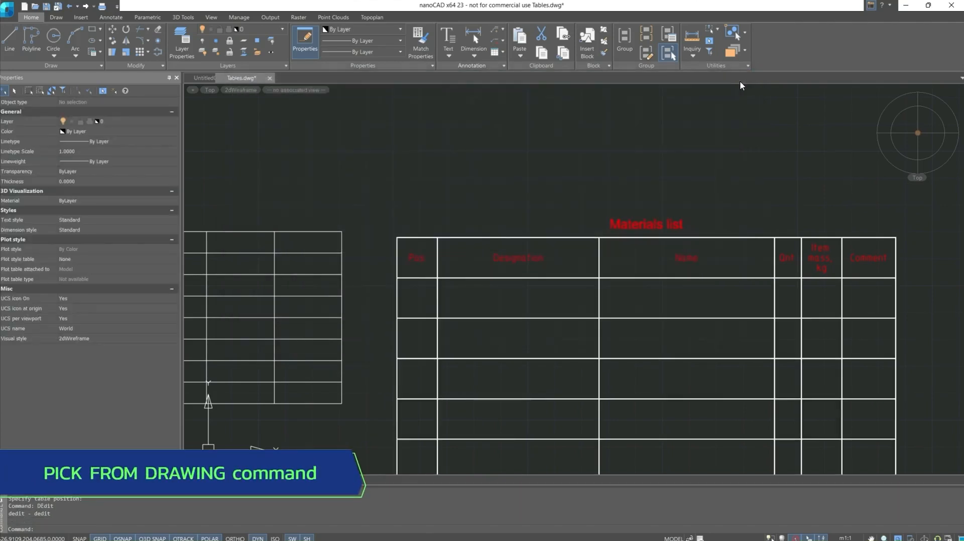
# Draw a two-point rectangle with a perimeter of about 140 above the Materials list table.
pyautogui.moveTo(711, 147)
pyautogui.mouseDown(button='middle')
pyautogui.moveTo(650, 160)
pyautogui.moveTo(561, 152)
pyautogui.mouseUp(button='middle')
pyautogui.click(93, 30)
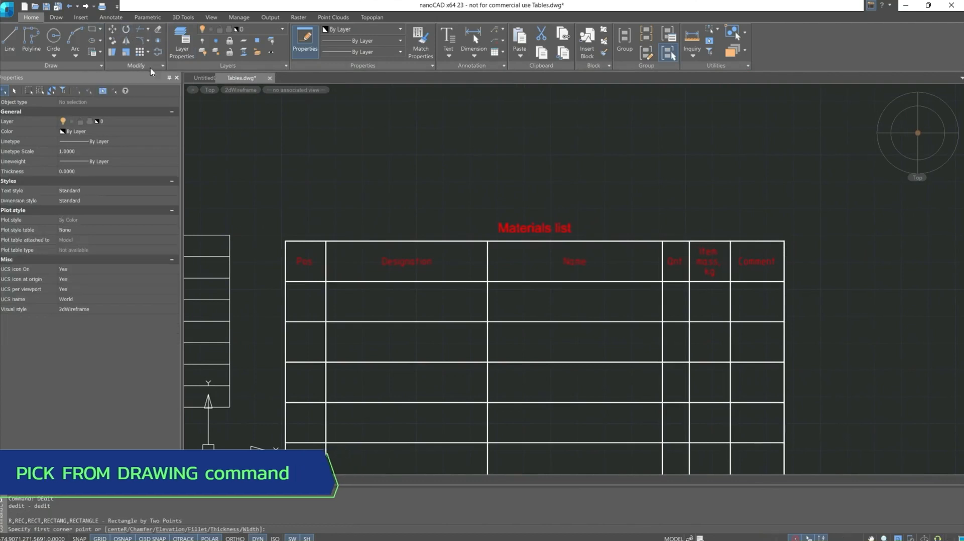
pyautogui.click(327, 135)
pyautogui.click(446, 205)
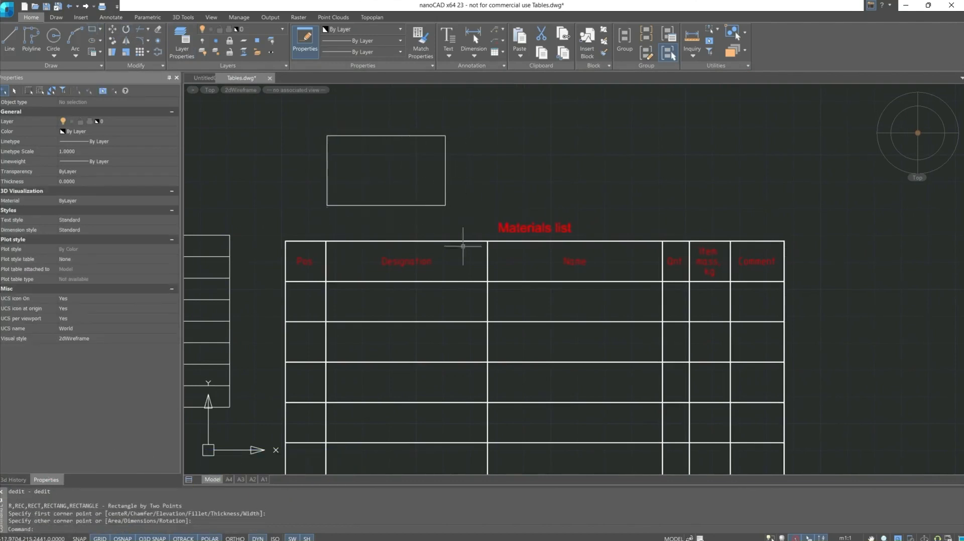
# Insert the rectangle's Length property into cell B4 of the Materials list by picking it from the drawing, closing the table editor.
pyautogui.doubleClick(484, 269)
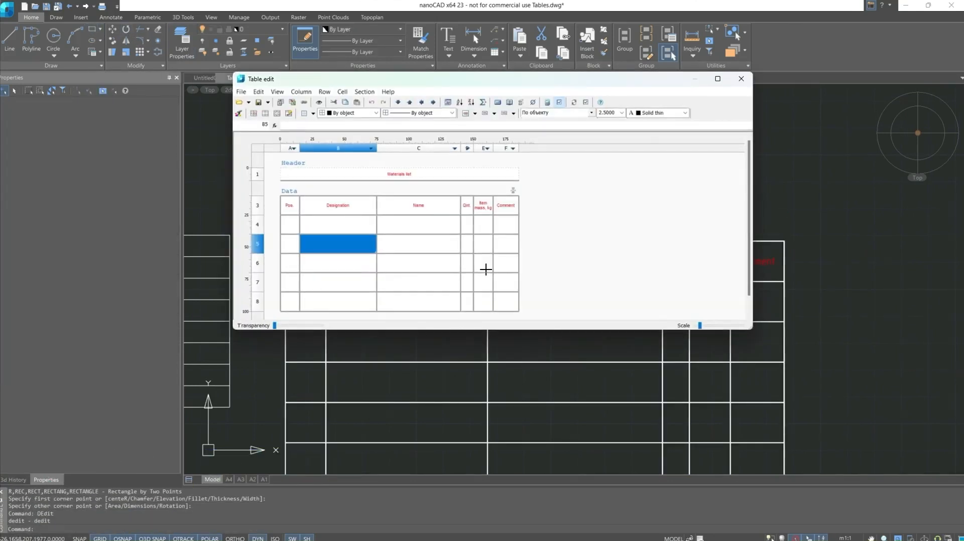
pyautogui.doubleClick(328, 223)
pyautogui.rightClick(330, 223)
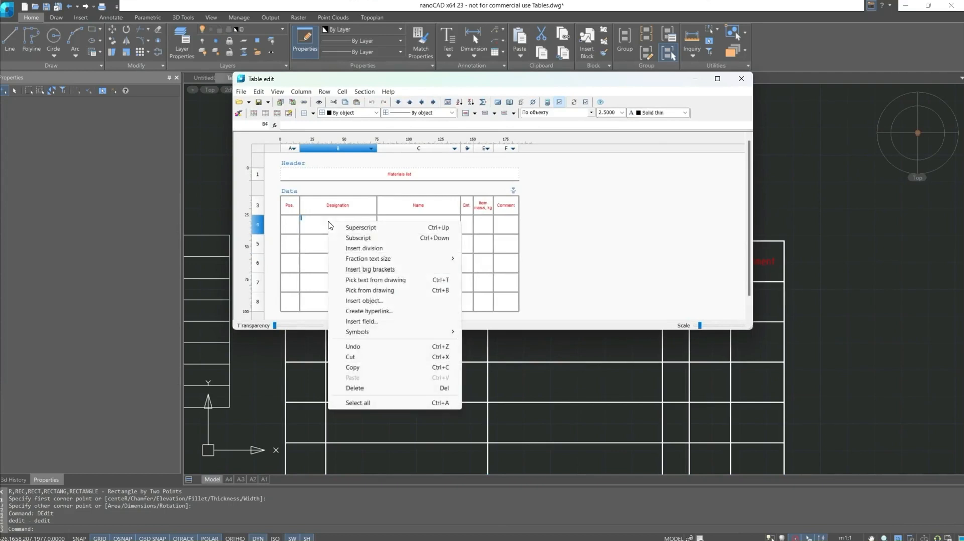
pyautogui.click(371, 291)
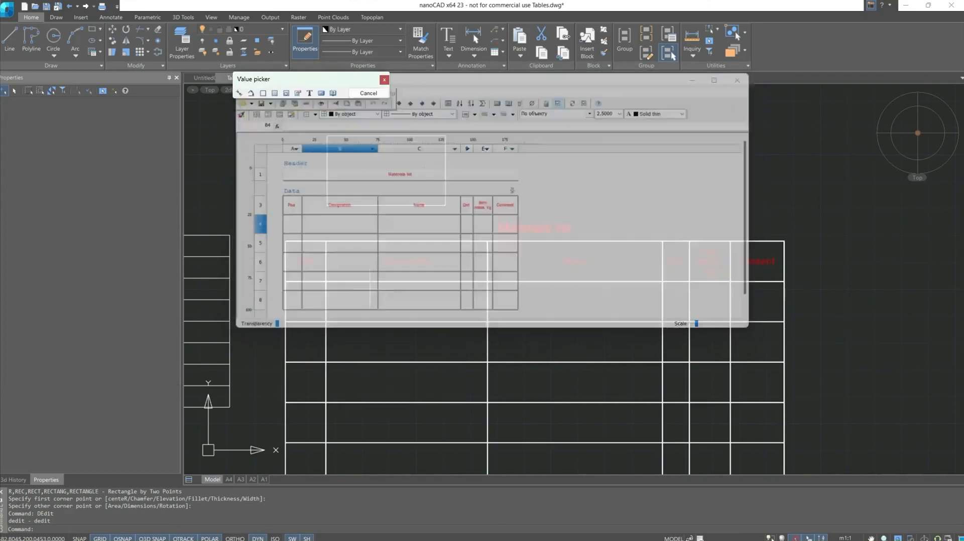
pyautogui.click(299, 94)
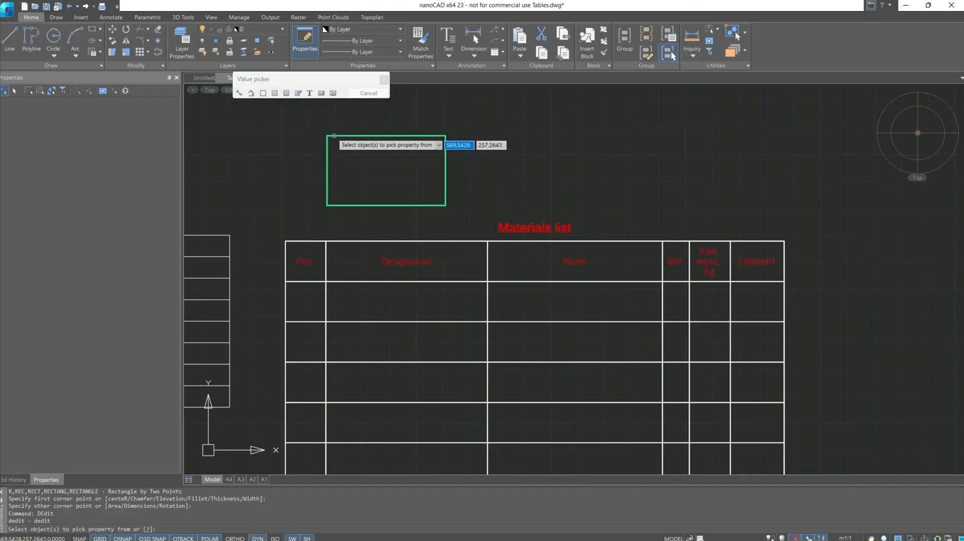
pyautogui.click(332, 136)
pyautogui.press('Return')
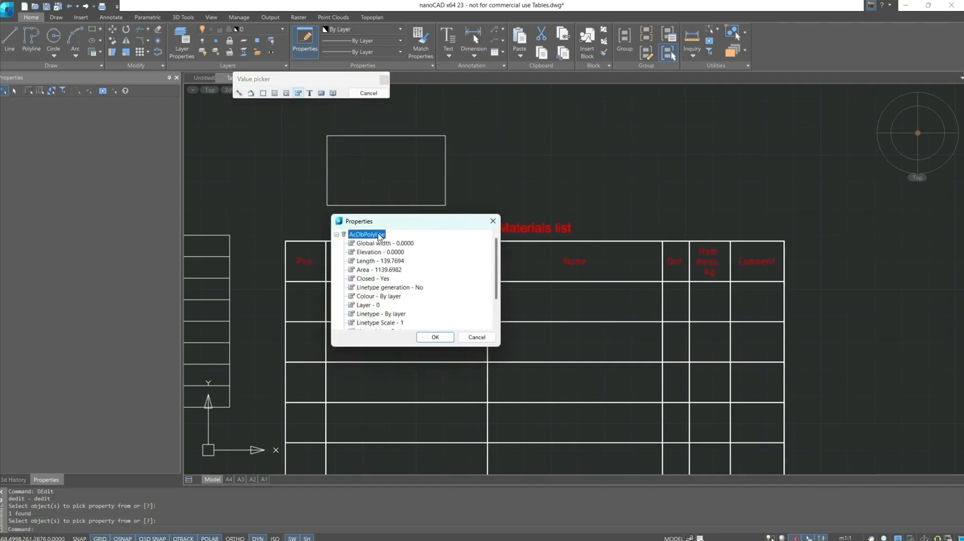
pyautogui.click(377, 263)
pyautogui.click(433, 337)
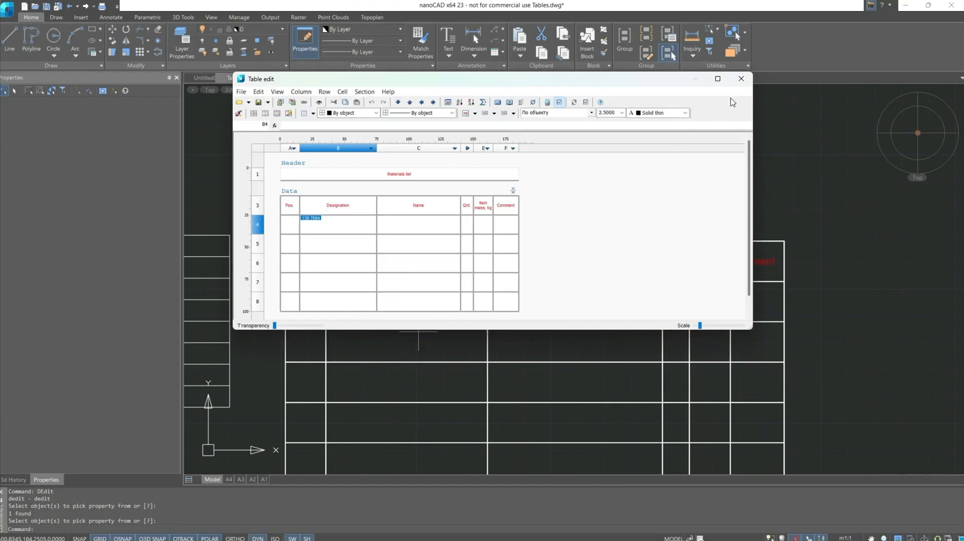
pyautogui.click(742, 79)
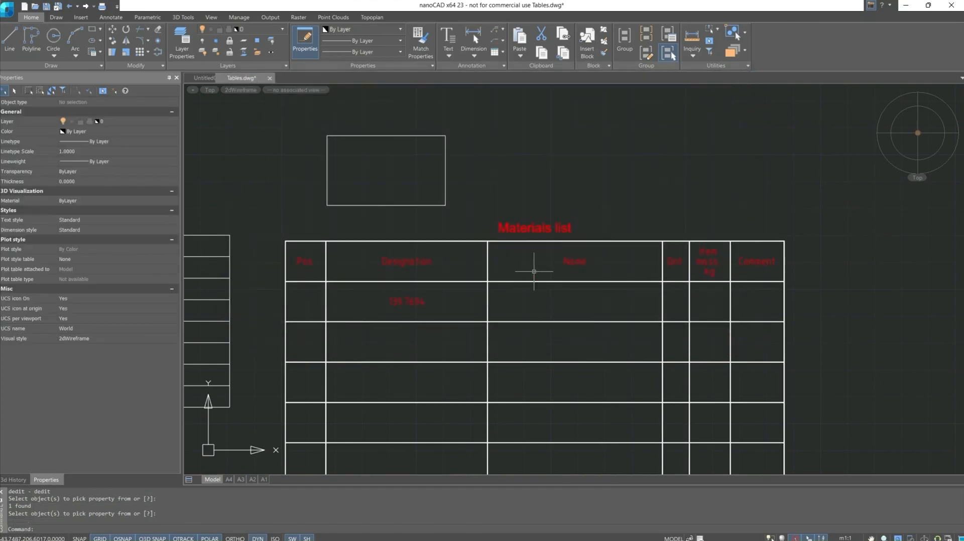
# Stretch the rectangle's right edge outward and upward, and pull its lower-right corner further down and outward.
pyautogui.click(446, 164)
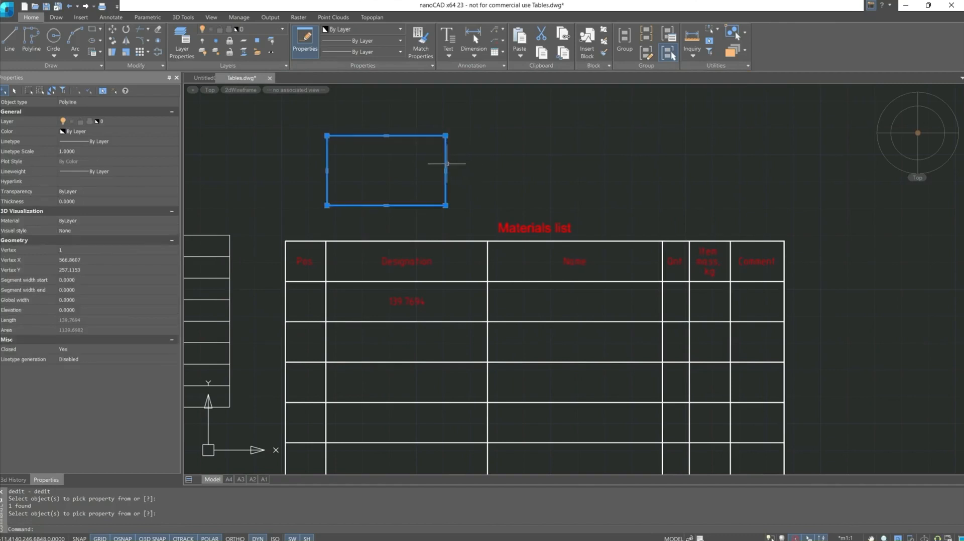
pyautogui.click(447, 165)
pyautogui.click(591, 131)
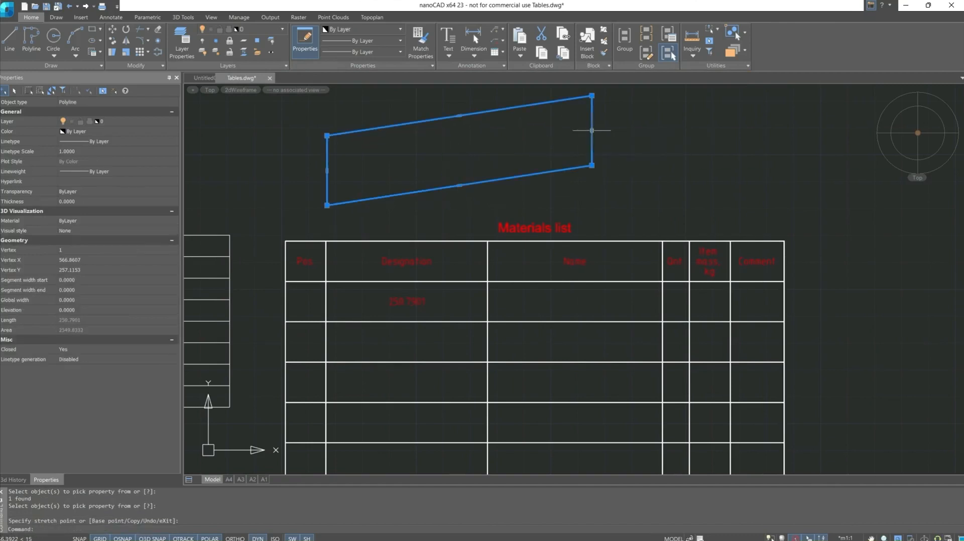
pyautogui.click(592, 165)
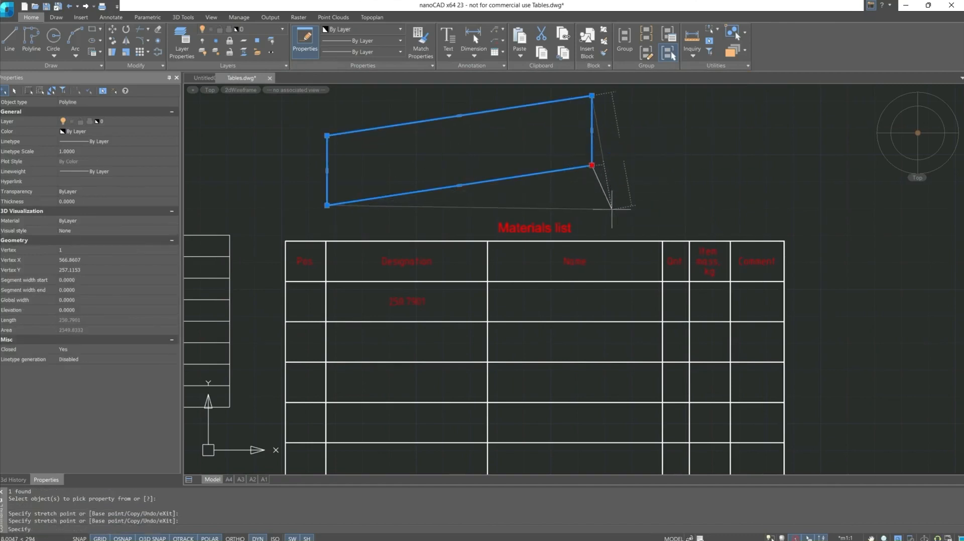
pyautogui.click(612, 208)
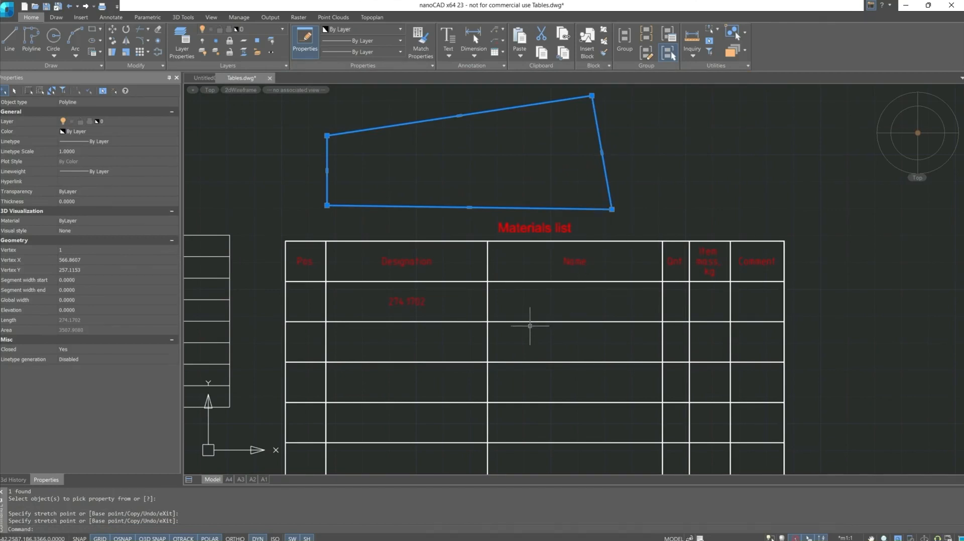
pyautogui.press('Escape')
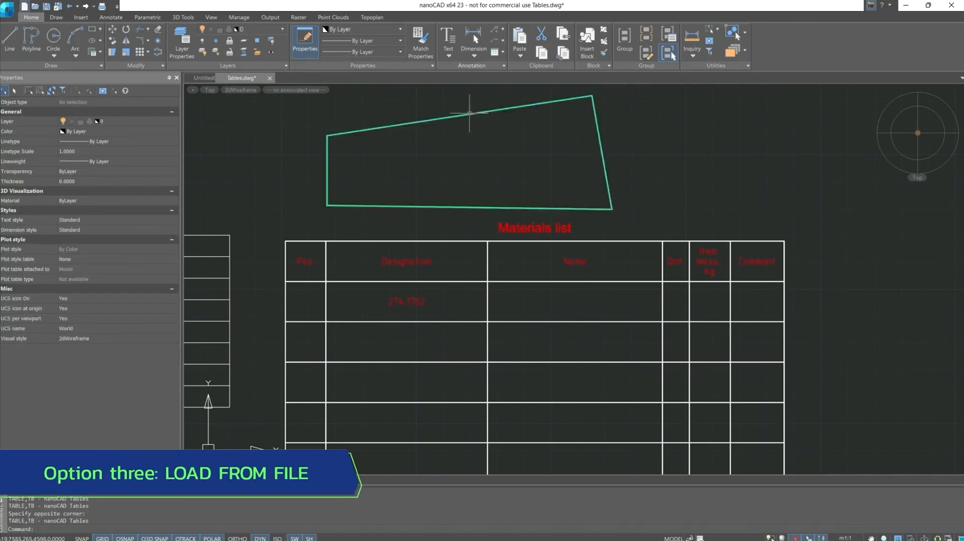
# Start a new table loaded from file, using the Excel table workbook in the Tables Lesson folder as source.
pyautogui.click(503, 52)
pyautogui.click(509, 66)
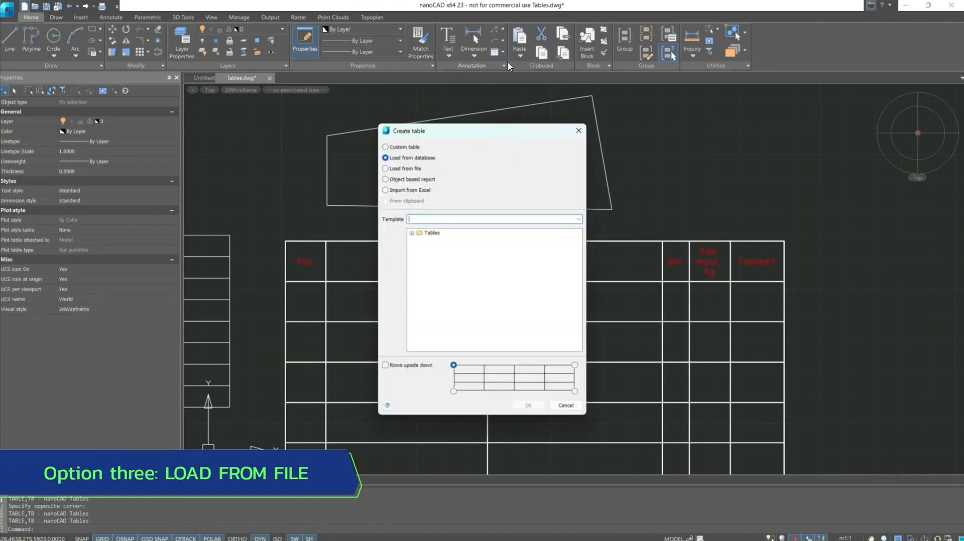
pyautogui.click(411, 170)
pyautogui.click(560, 221)
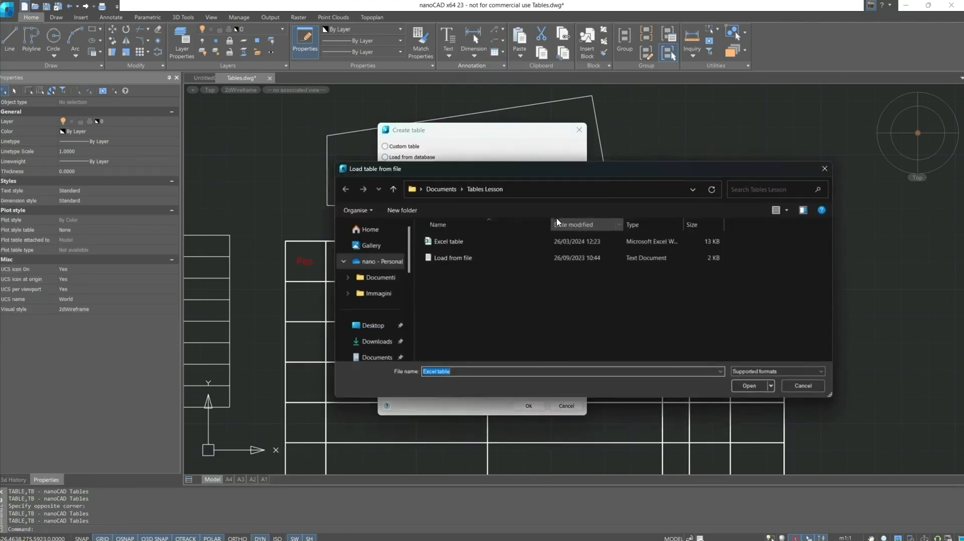
pyautogui.click(533, 242)
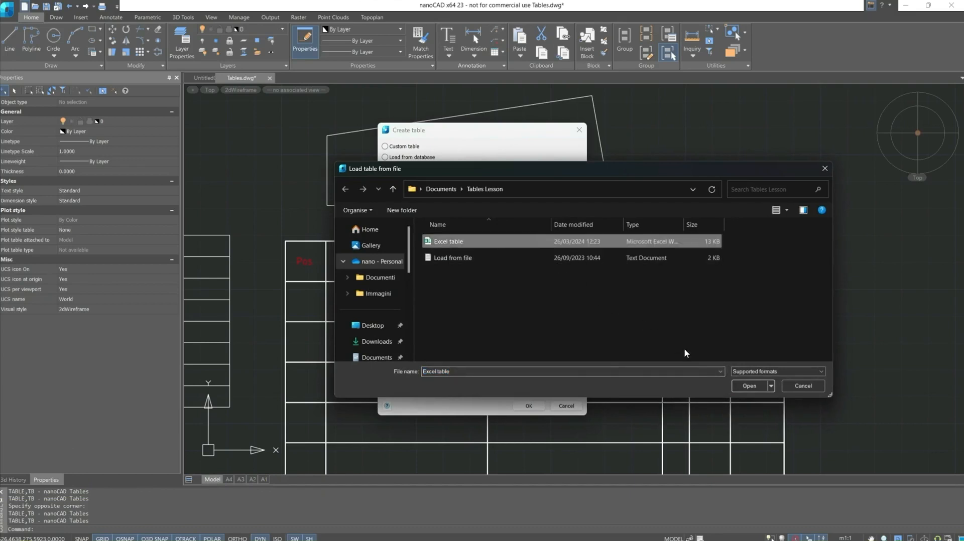
pyautogui.click(740, 387)
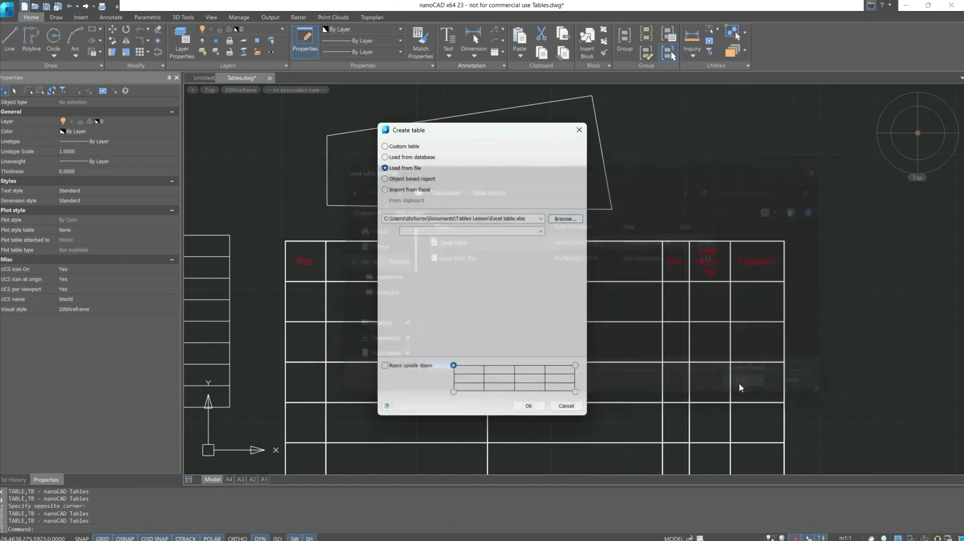
# Load the Coordinates (A1:D35) range and place the table about 36.5 units right of the Materials list, aligned with its top edge.
pyautogui.click(541, 232)
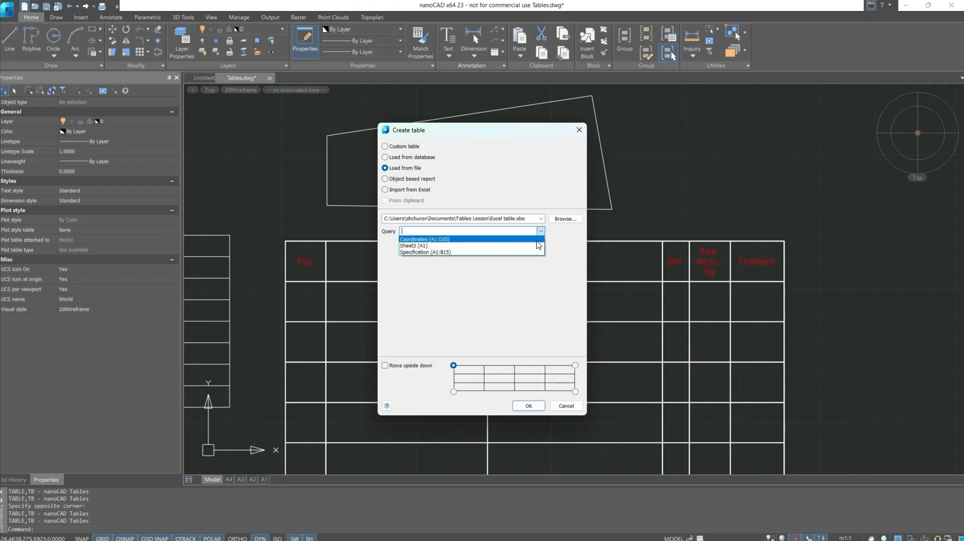
pyautogui.click(537, 242)
pyautogui.click(527, 406)
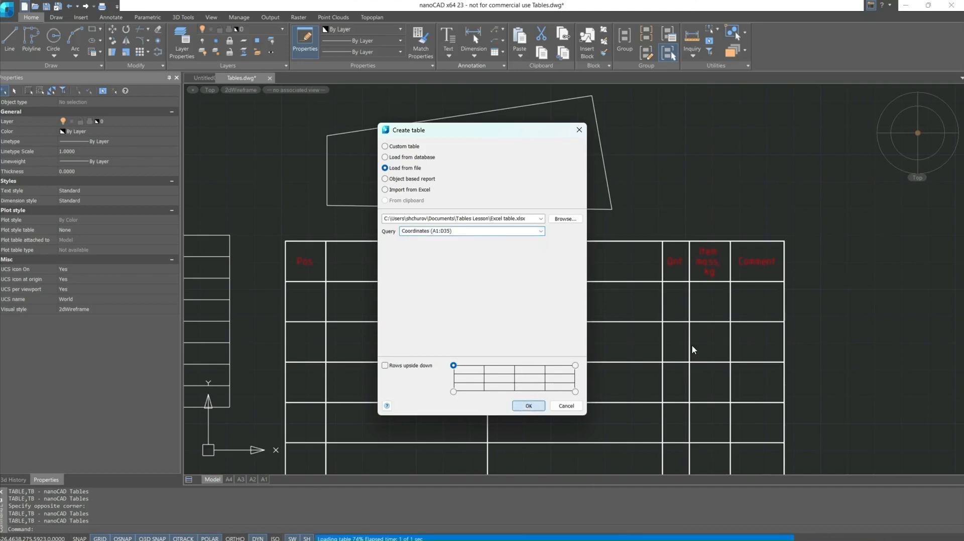
pyautogui.press('Return')
pyautogui.scroll(-5, 729, 347)
pyautogui.scroll(8, 669, 327)
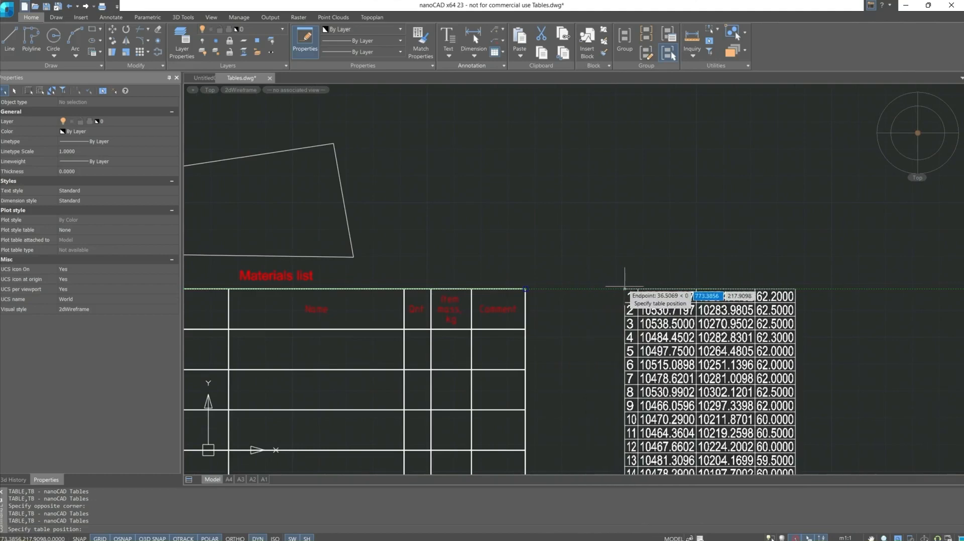
pyautogui.click(625, 289)
# Open the Coordinates table for editing and look at the editing options available for cell C3, closing the table editor.
pyautogui.moveTo(844, 338); pyautogui.dragTo(716, 248, button='middle')
pyautogui.scroll(-3, 715, 248)
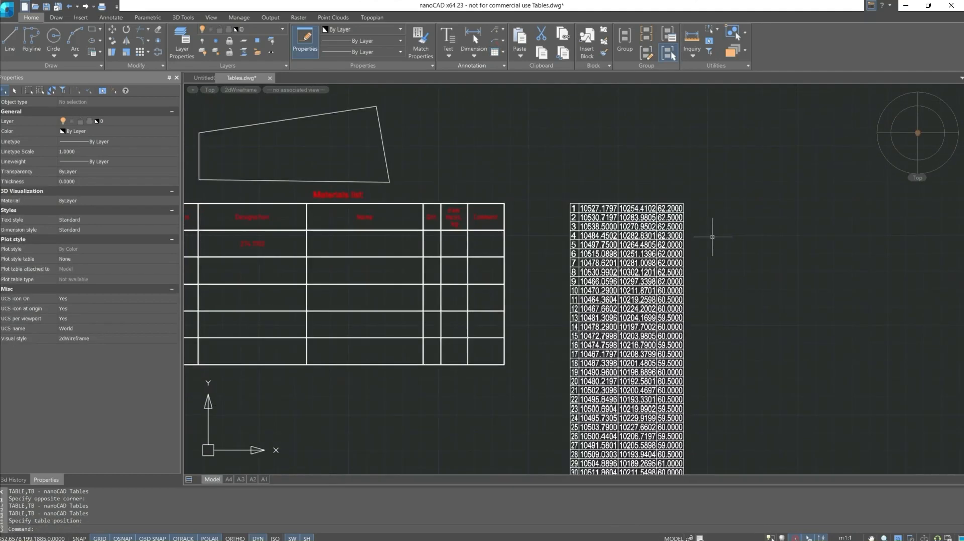
pyautogui.scroll(1, 711, 237)
pyautogui.doubleClick(616, 193)
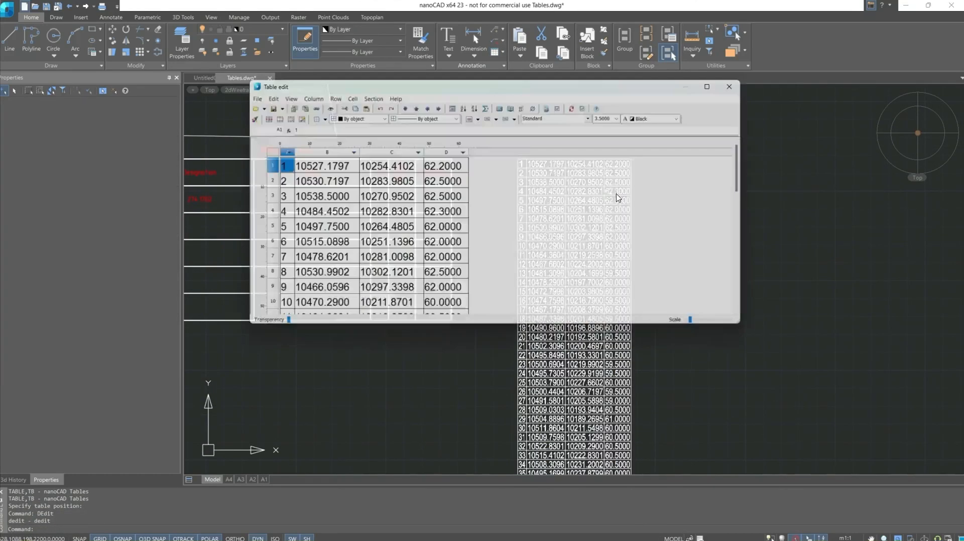
pyautogui.doubleClick(379, 198)
pyautogui.rightClick(379, 201)
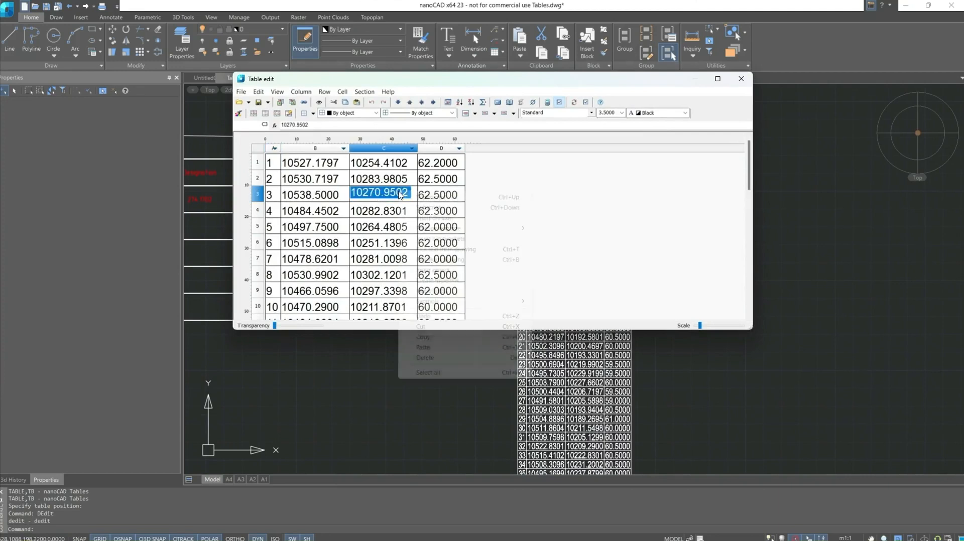
pyautogui.click(489, 172)
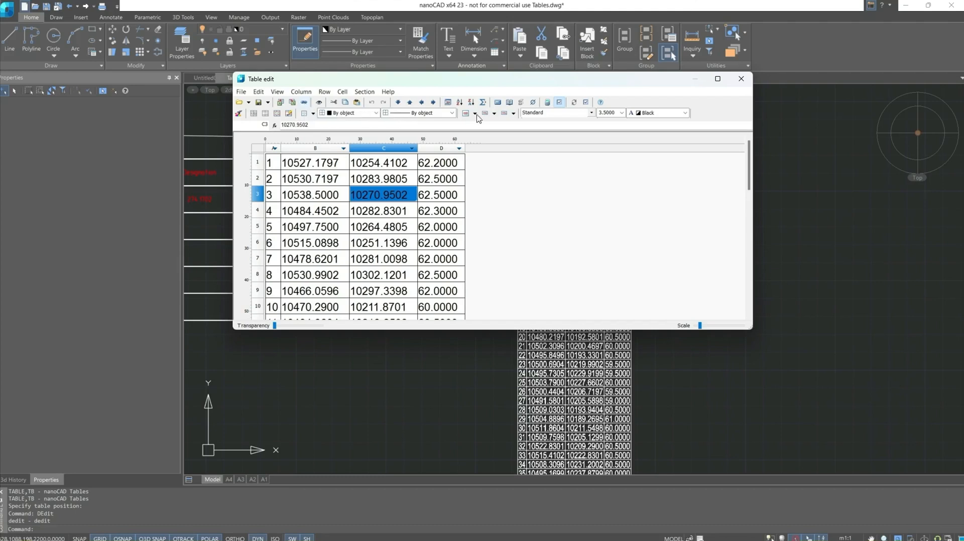
pyautogui.click(741, 79)
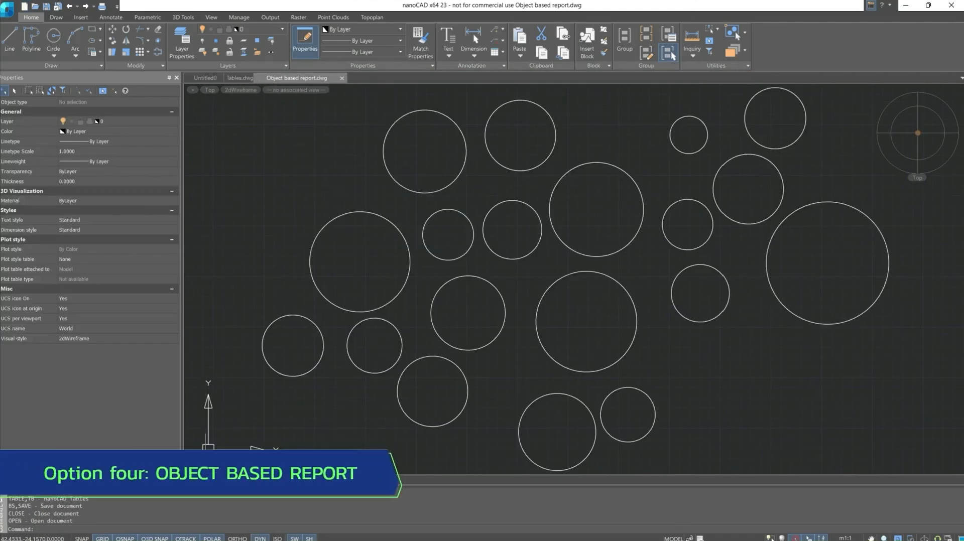
# Start a new table as an object based report and window-select all the circles in the drawing as its source objects.
pyautogui.click(503, 53)
pyautogui.click(513, 66)
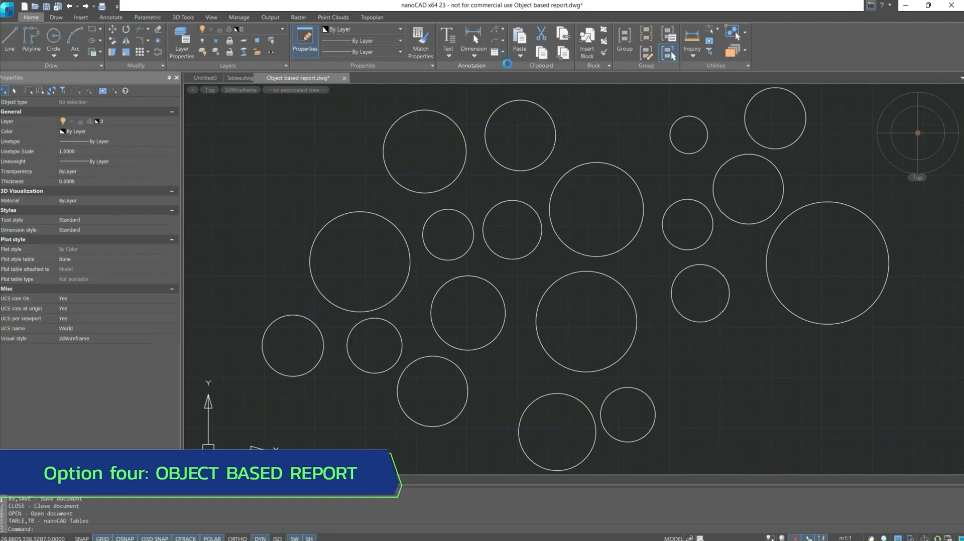
pyautogui.click(415, 180)
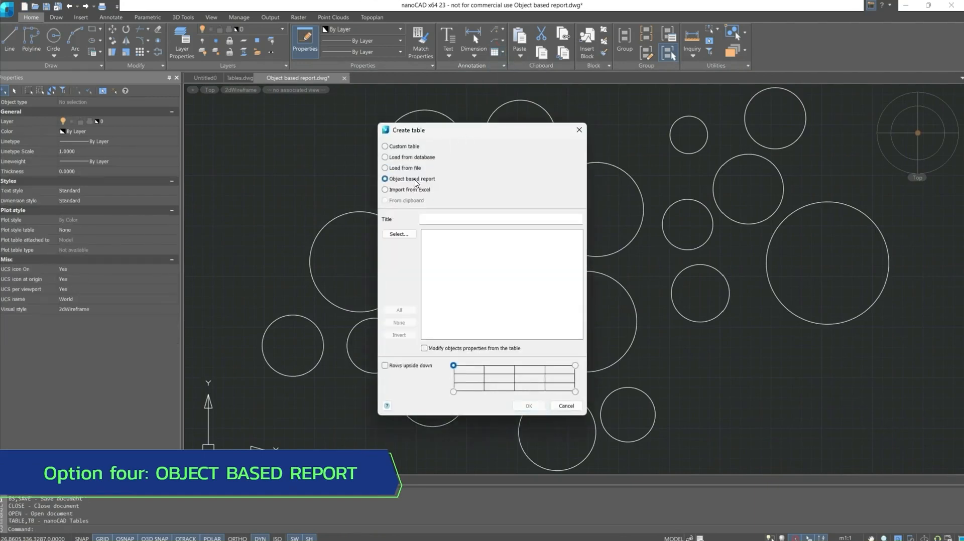
pyautogui.click(398, 235)
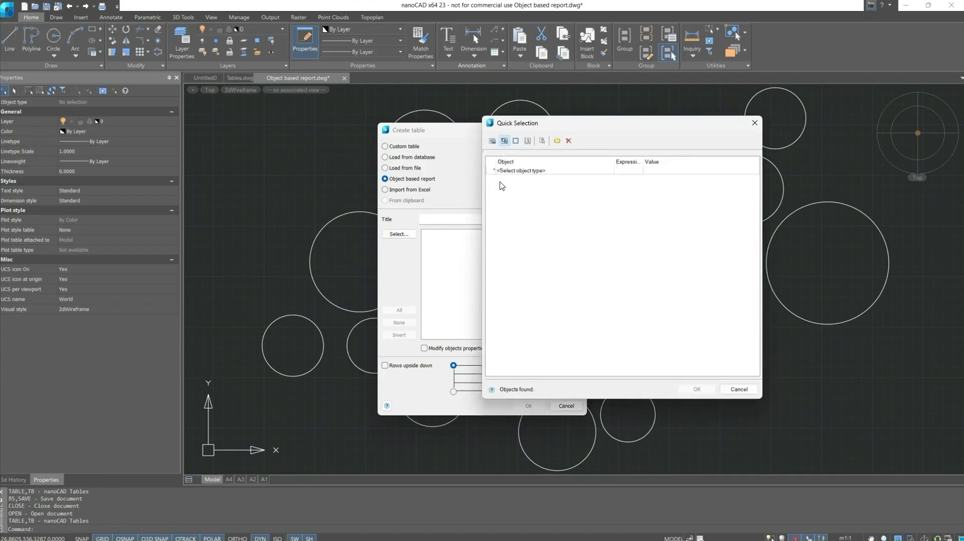
pyautogui.click(516, 141)
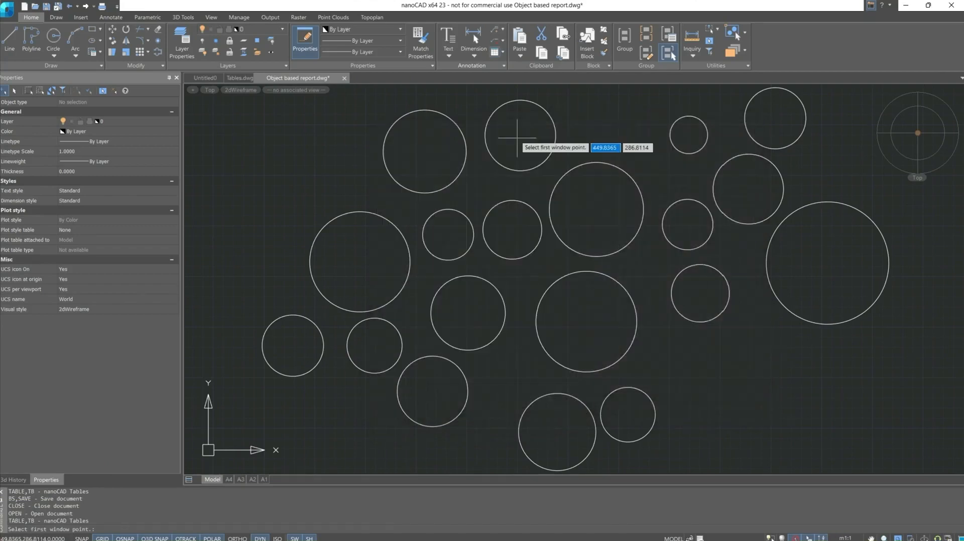
pyautogui.click(923, 472)
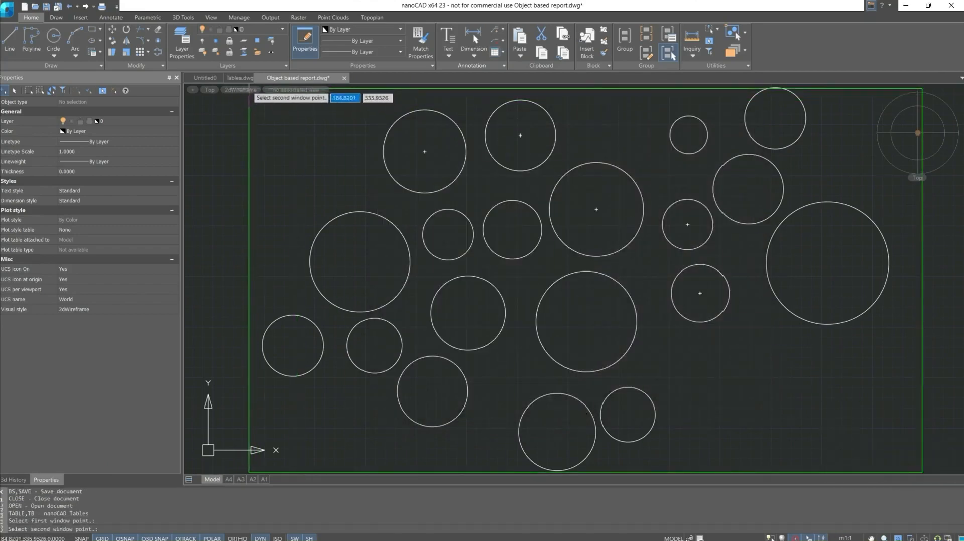
pyautogui.click(232, 89)
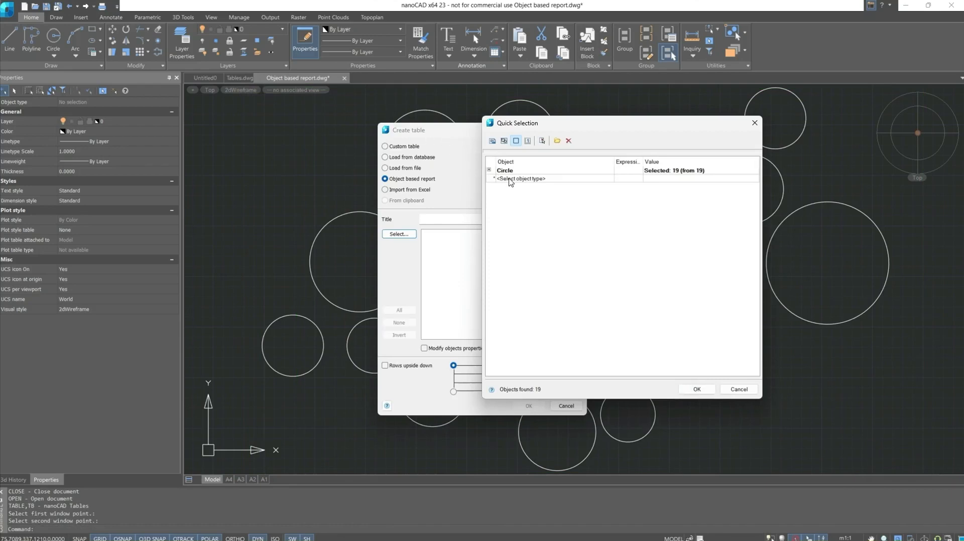
pyautogui.click(697, 390)
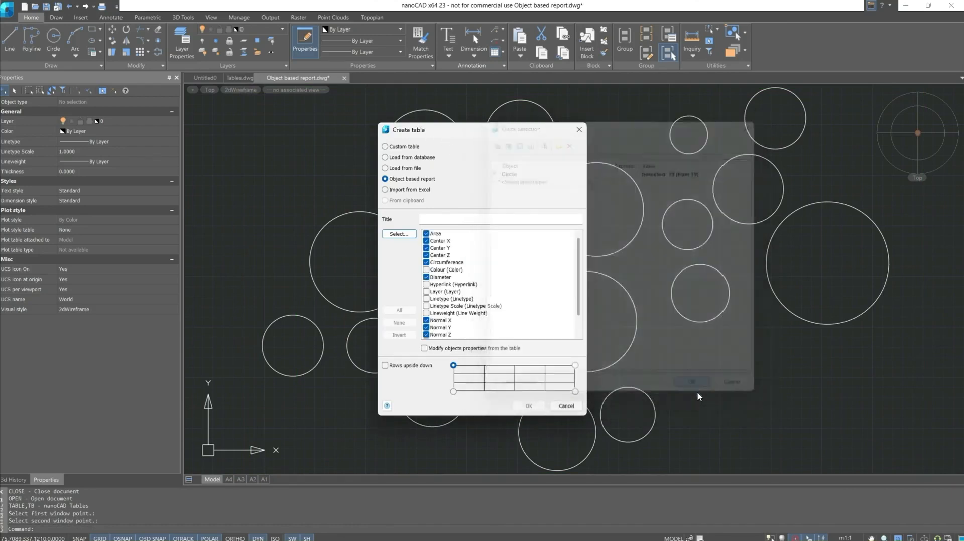
# Limit the report's properties to Area, Center X, Center Y, Center Z, Diameter and Radius.
pyautogui.scroll(-1, 433, 259)
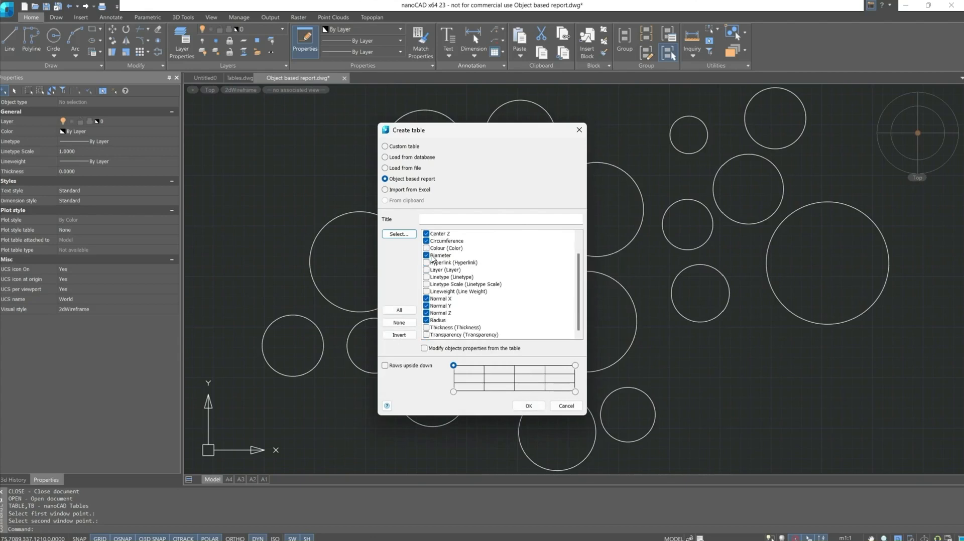
pyautogui.scroll(1, 436, 289)
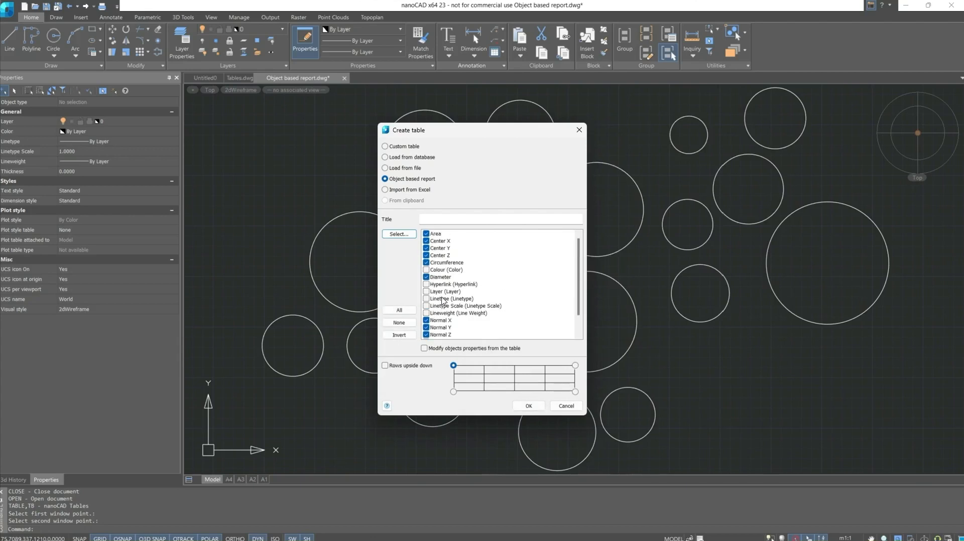
pyautogui.click(410, 323)
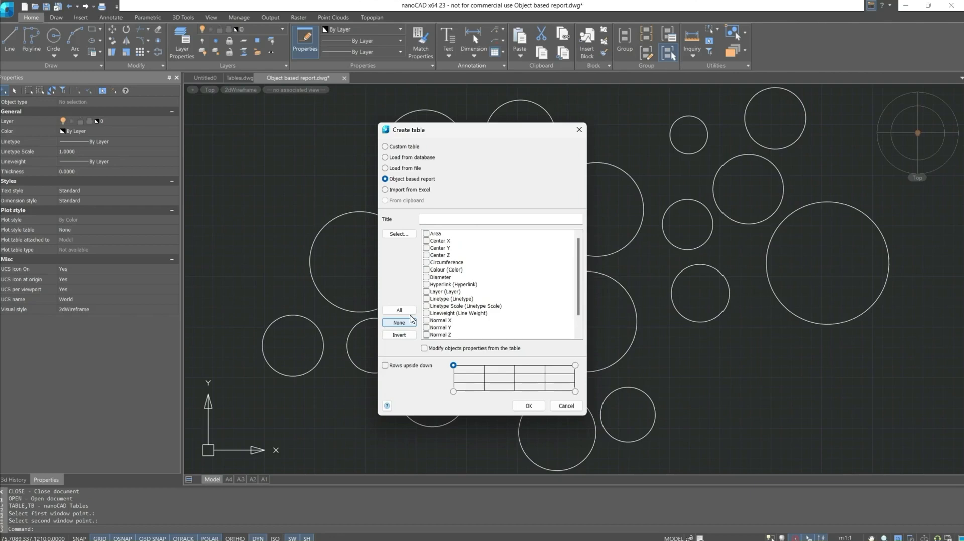
pyautogui.click(426, 234)
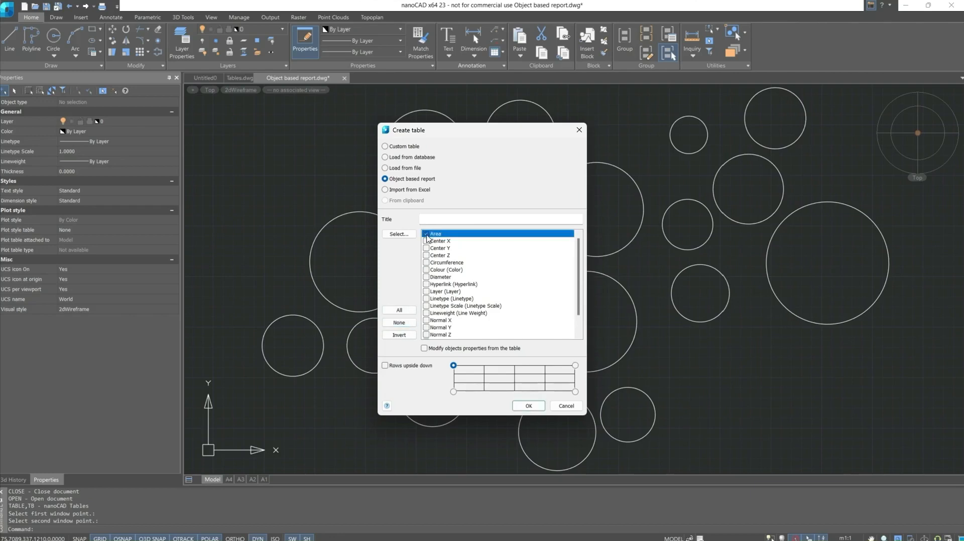
pyautogui.click(426, 241)
pyautogui.click(425, 249)
pyautogui.click(426, 256)
pyautogui.scroll(-1, 435, 267)
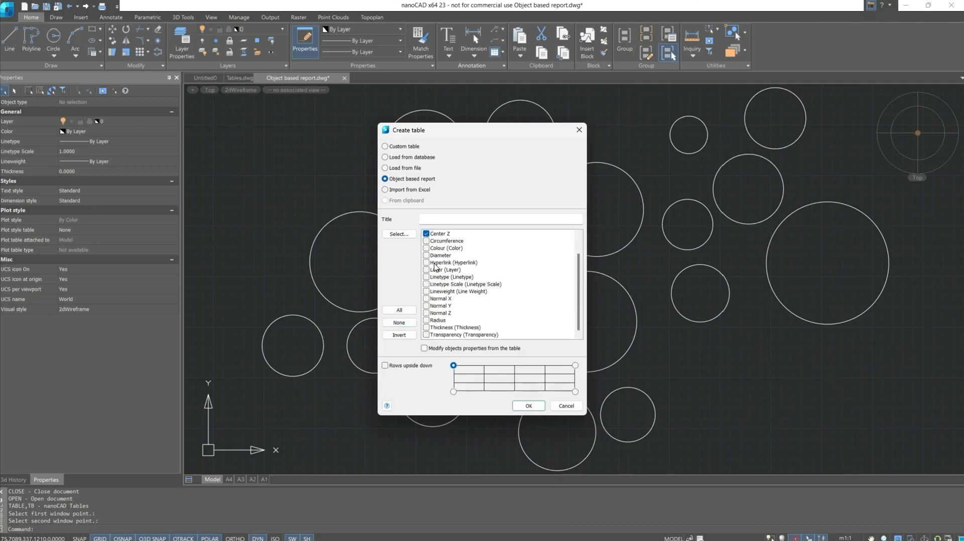
pyautogui.scroll(1, 477, 270)
pyautogui.click(490, 278)
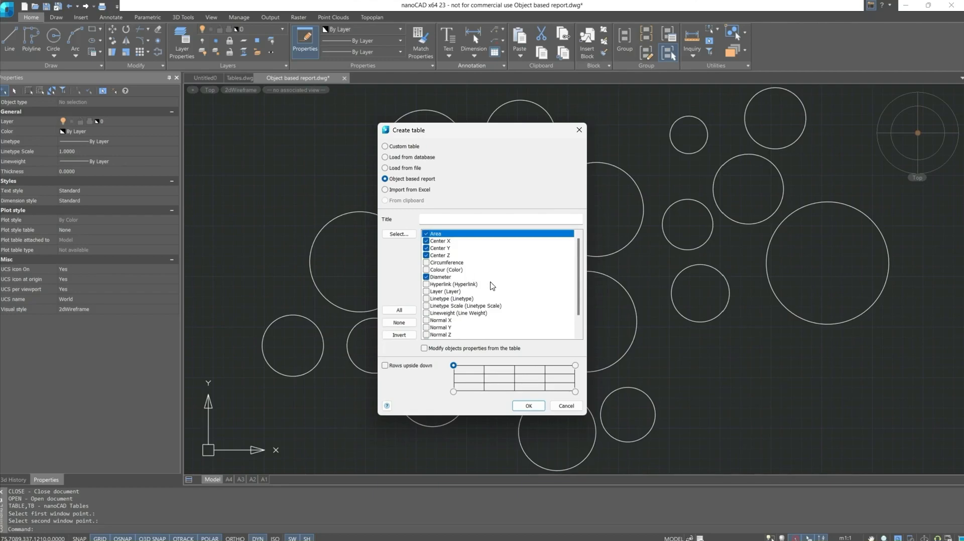
# Create the report table and place it beyond the rightmost circles, at about 912.3, 278.7.
pyautogui.click(528, 406)
pyautogui.scroll(-3, 698, 271)
pyautogui.scroll(5, 584, 244)
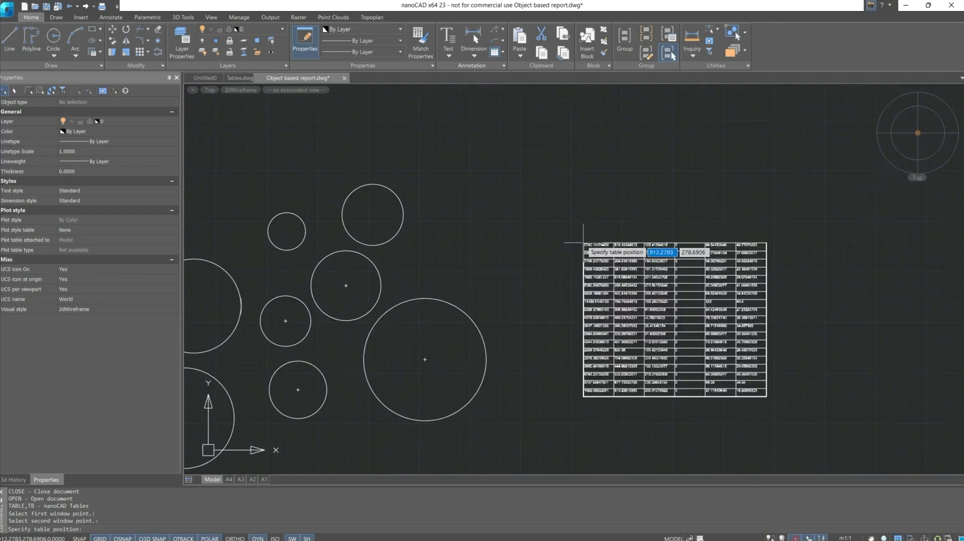
pyautogui.click(584, 243)
pyautogui.scroll(2, 583, 246)
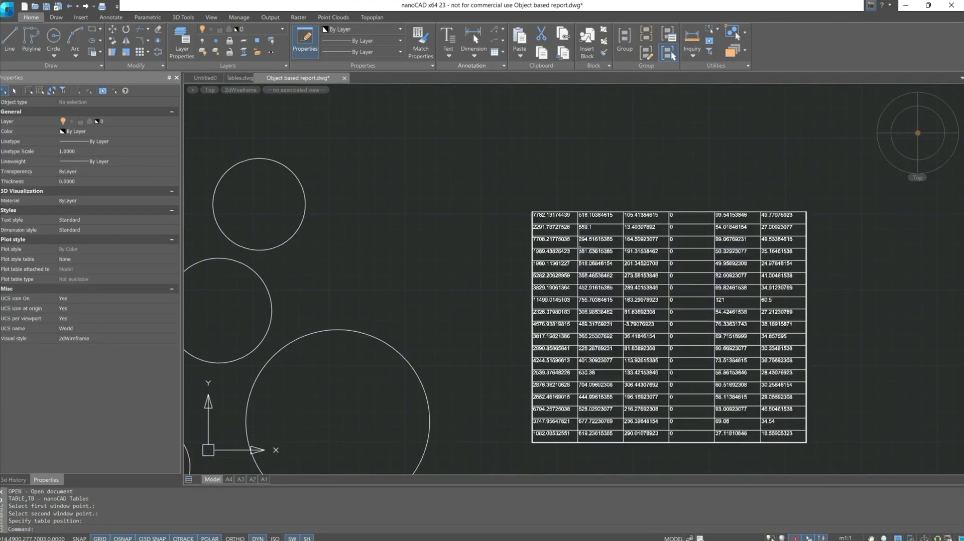
# Open the report table for editing and replace the Area expression in template cell A1 with the Object expression.
pyautogui.doubleClick(581, 248)
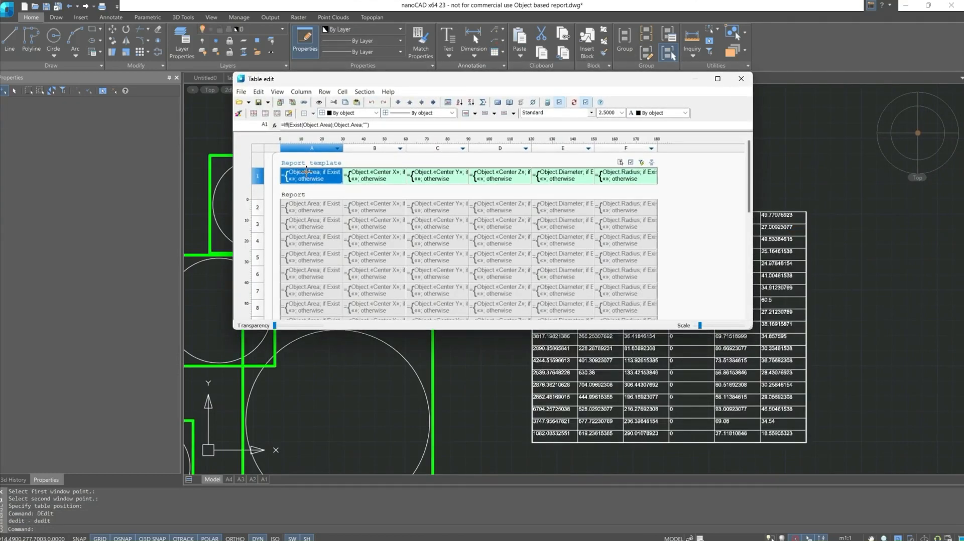
pyautogui.rightClick(310, 175)
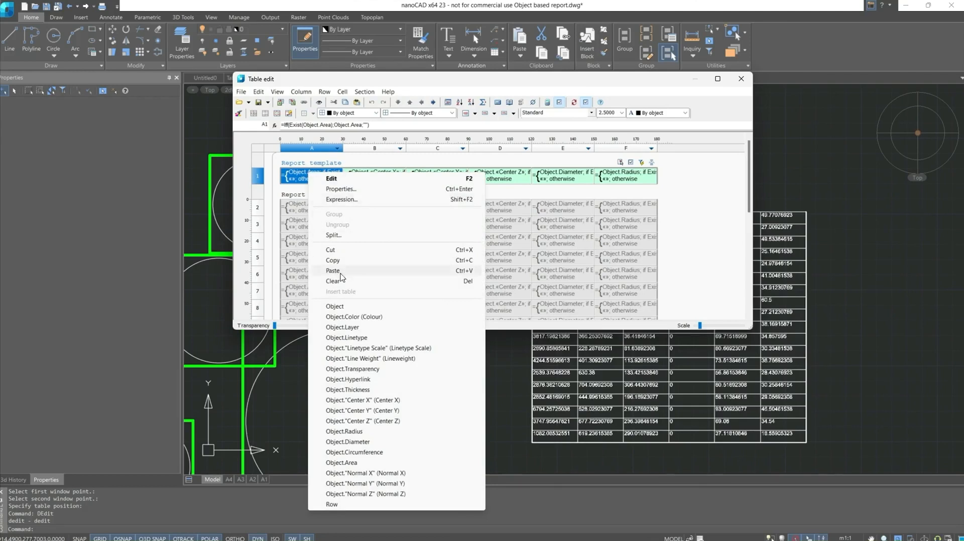
pyautogui.click(347, 311)
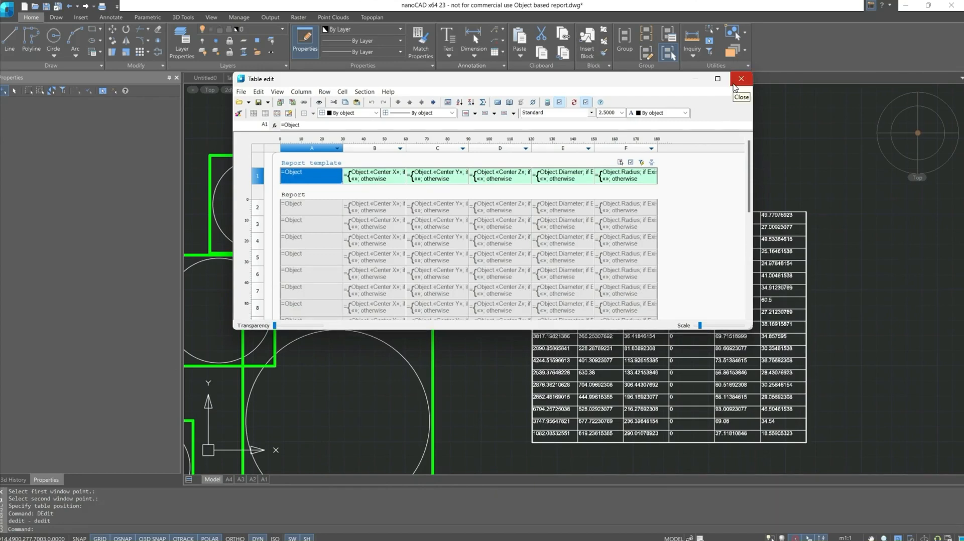
# Start a new page at row 6 of the report and close the table editor.
pyautogui.scroll(-2, 351, 241)
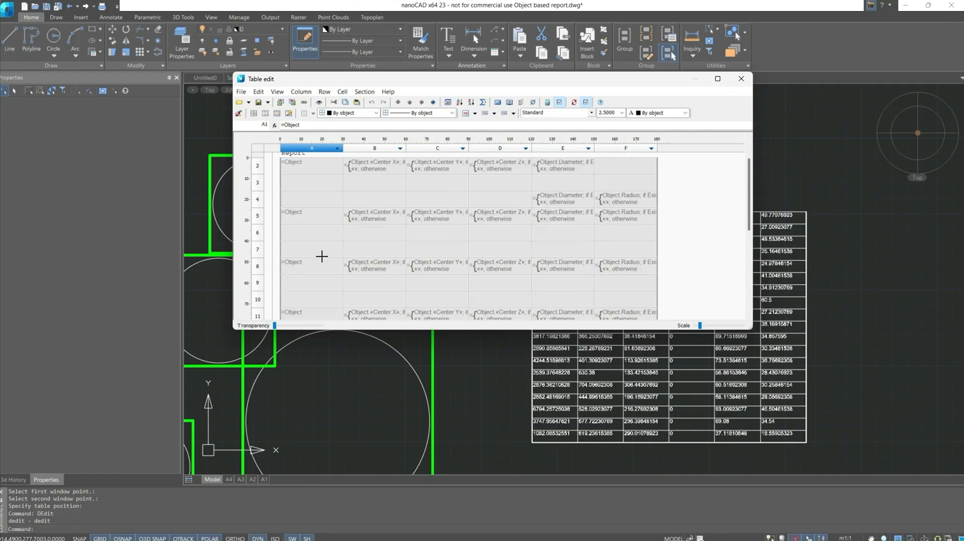
pyautogui.click(258, 233)
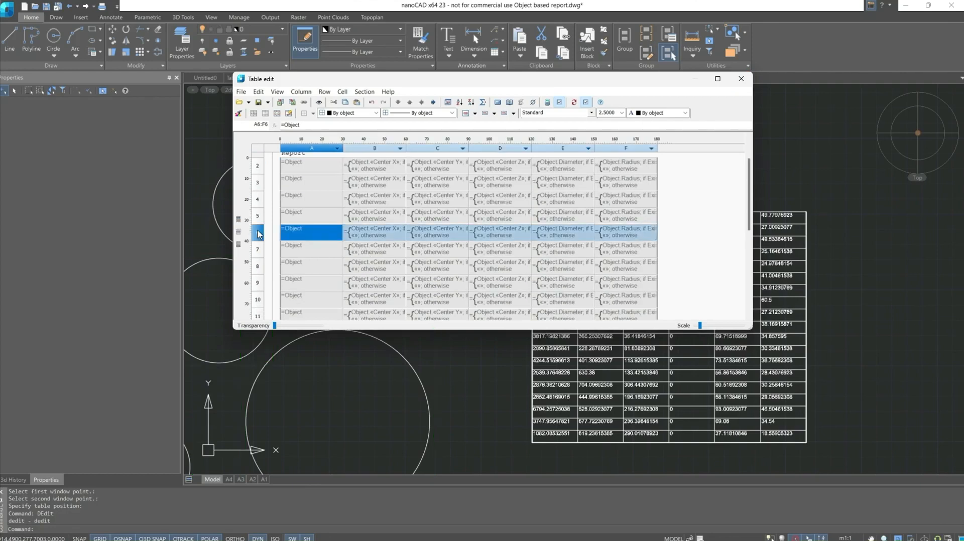
pyautogui.rightClick(258, 234)
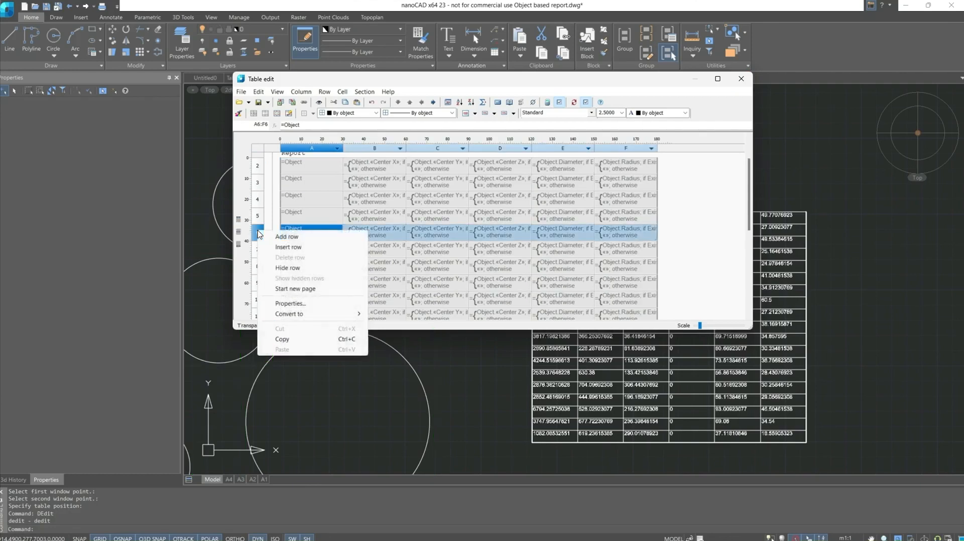
pyautogui.click(289, 289)
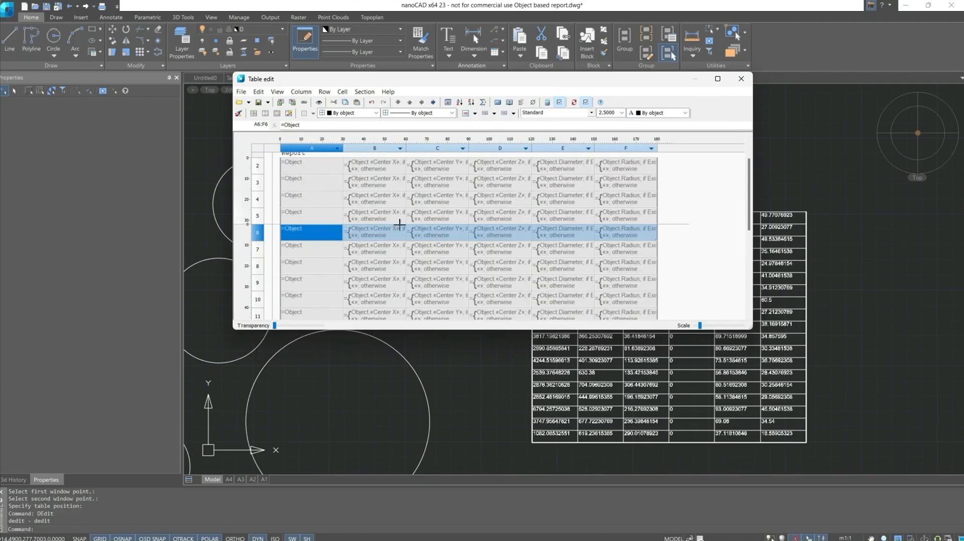
pyautogui.click(741, 79)
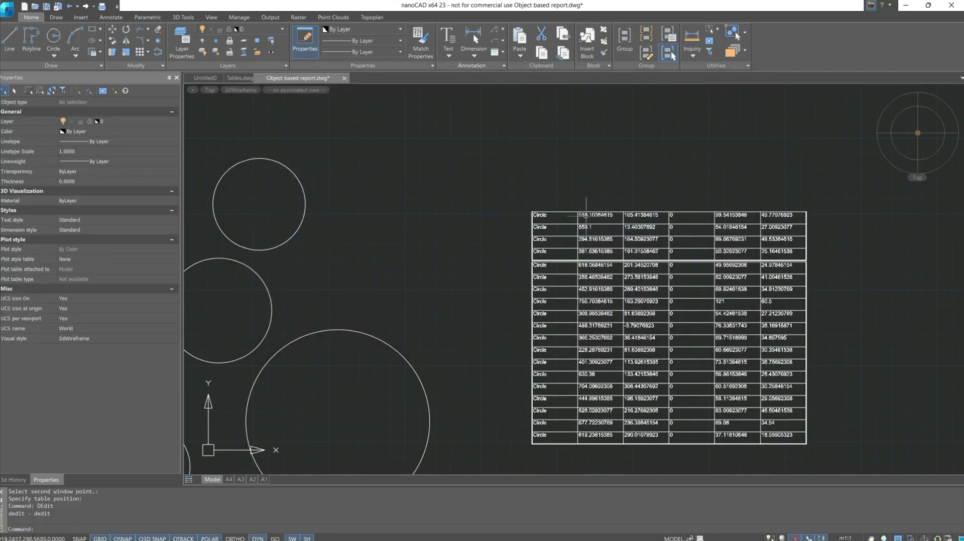
# Move the first page of the split report table about 82 units up and to the right, at 19°.
pyautogui.click(540, 220)
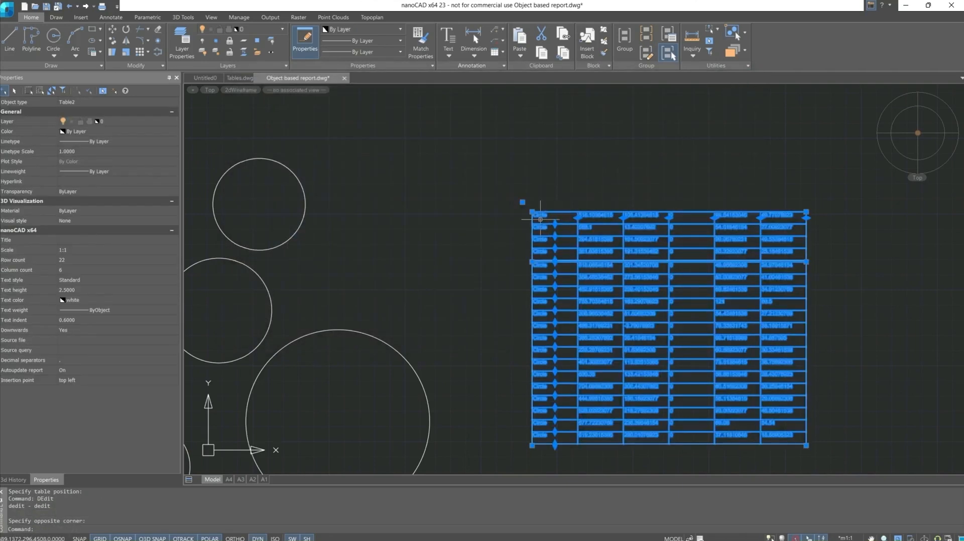
pyautogui.click(533, 212)
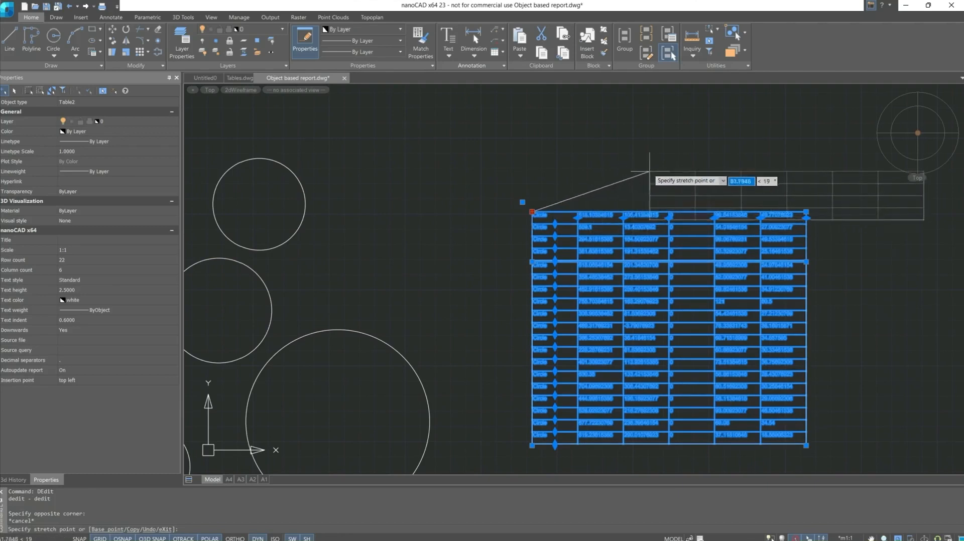
pyautogui.click(650, 172)
pyautogui.moveTo(497, 200); pyautogui.dragTo(422, 196, button='middle')
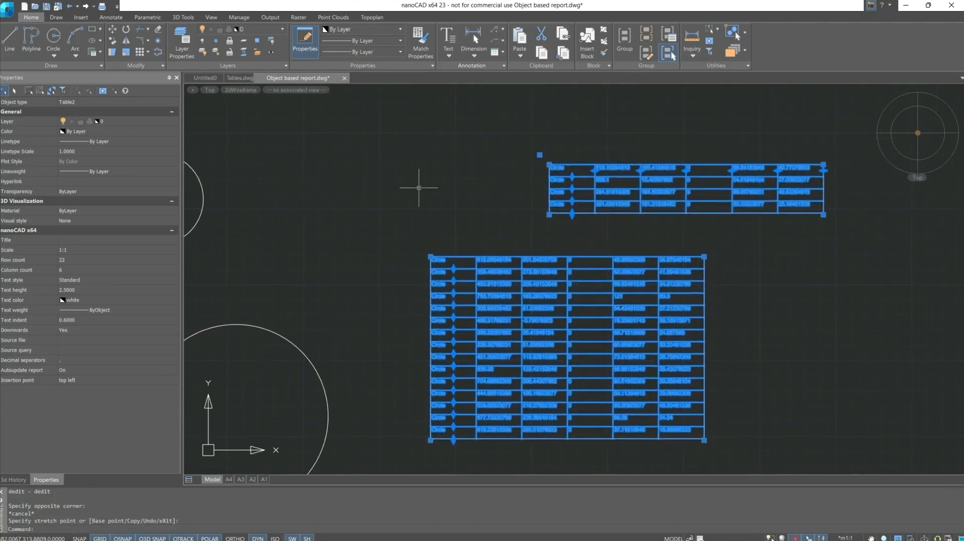
pyautogui.press('Escape')
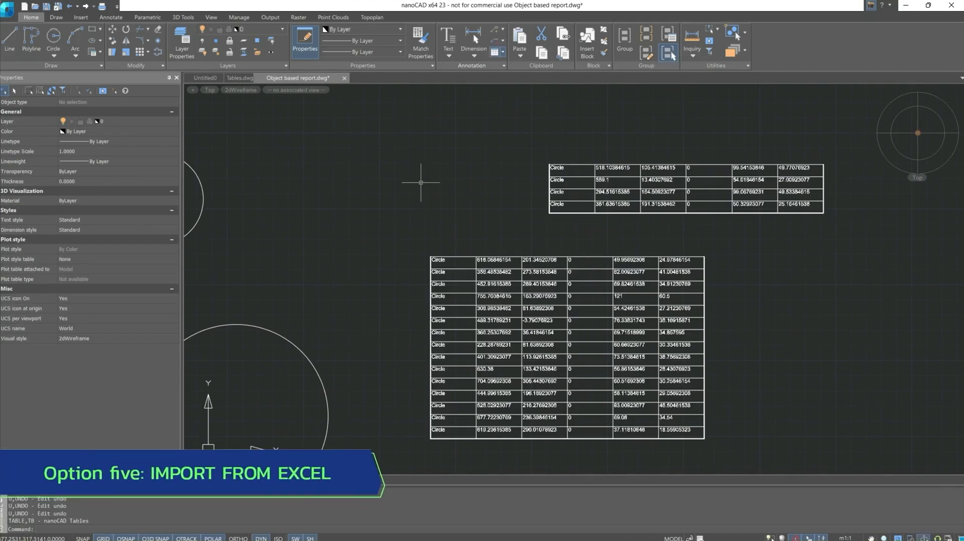
# Import the Specification table from the open Excel workbook and place it beside the two report tables.
pyautogui.hotkey('alt', 'Tab')
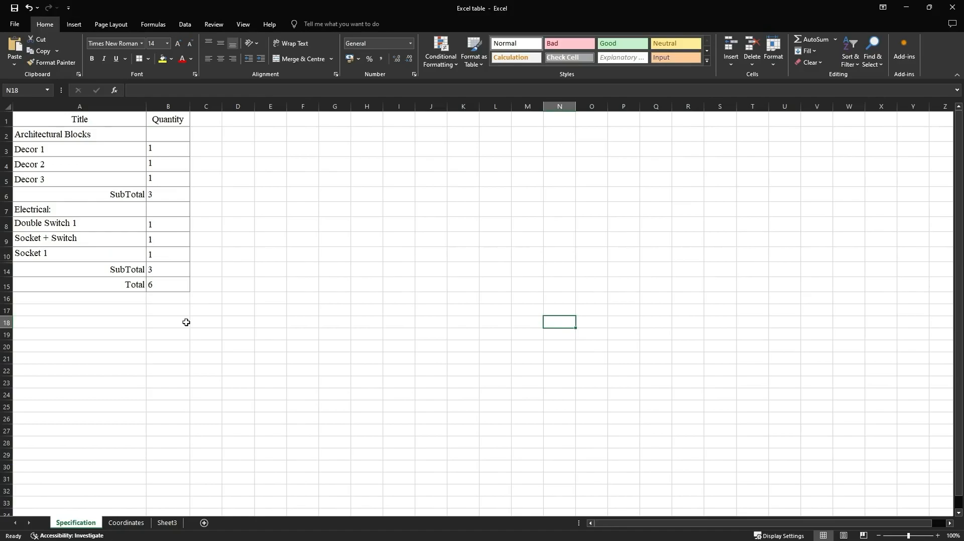
pyautogui.hotkey('alt', 'Tab')
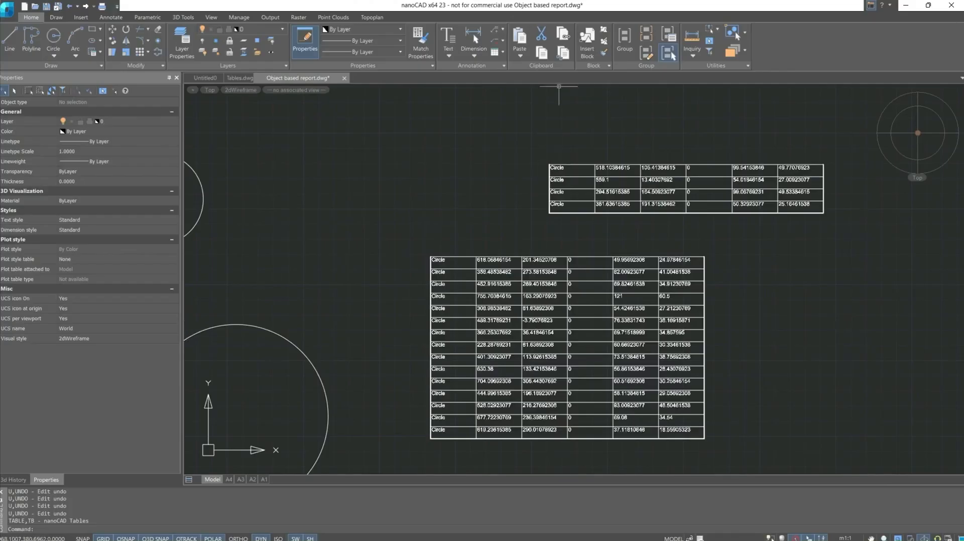
pyautogui.click(495, 54)
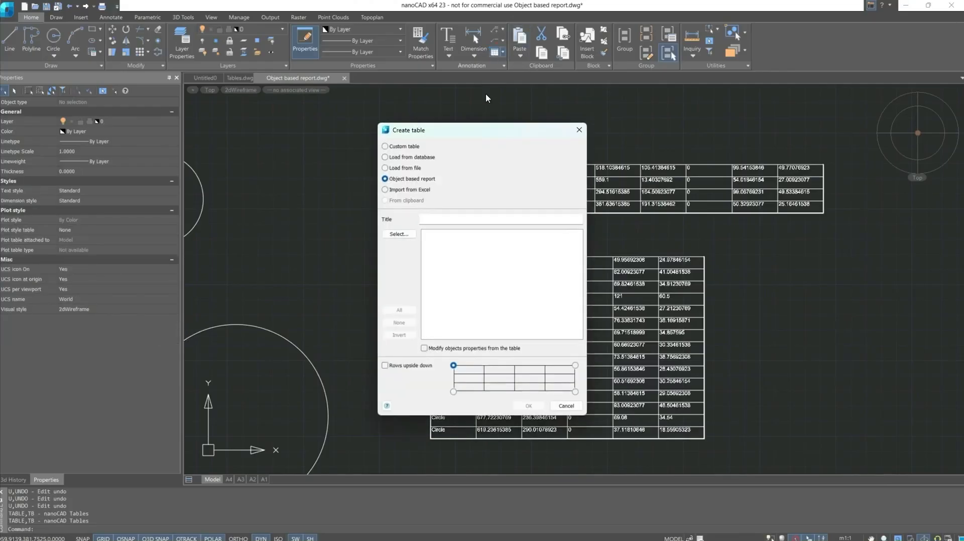
pyautogui.click(415, 194)
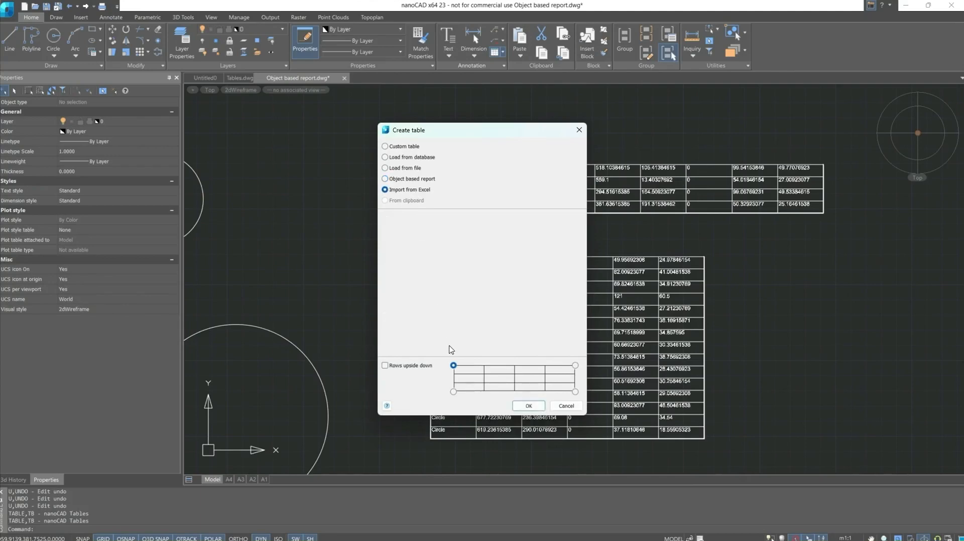
pyautogui.click(527, 407)
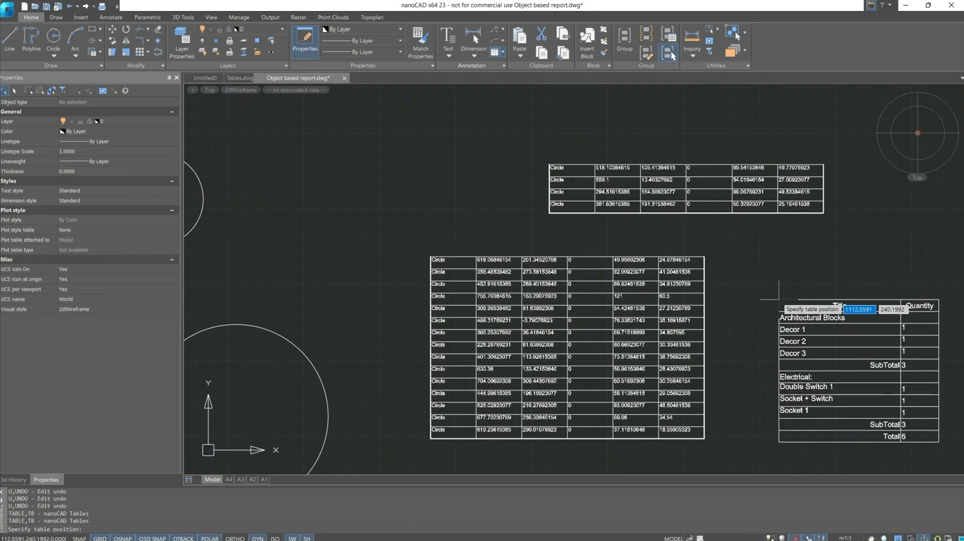
pyautogui.moveTo(779, 299); pyautogui.dragTo(562, 297, button='middle')
pyautogui.click(617, 246)
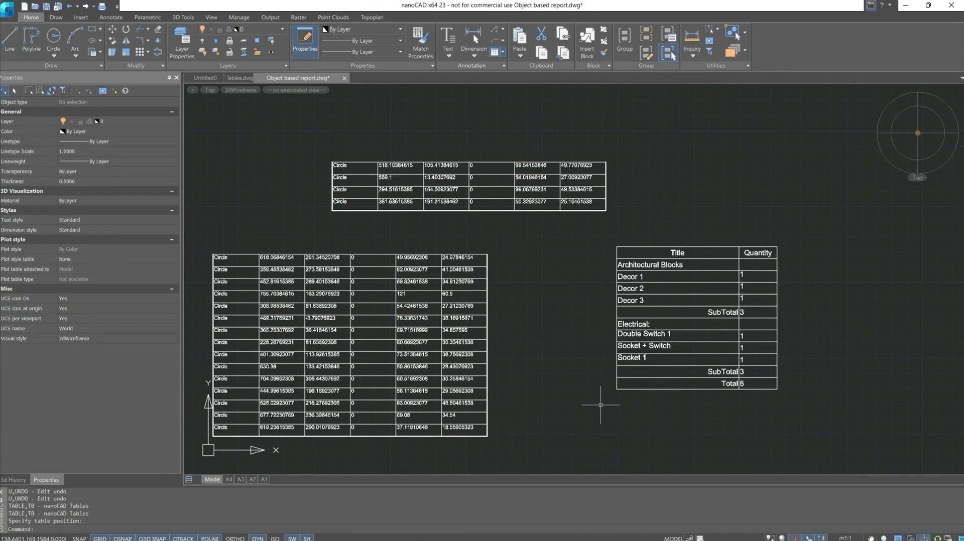
# Switch to the Excel workbook, set Decor 1's quantity in B3 to 10000 and fill it down through the second SubTotal row.
pyautogui.hotkey('alt', 'Tab')
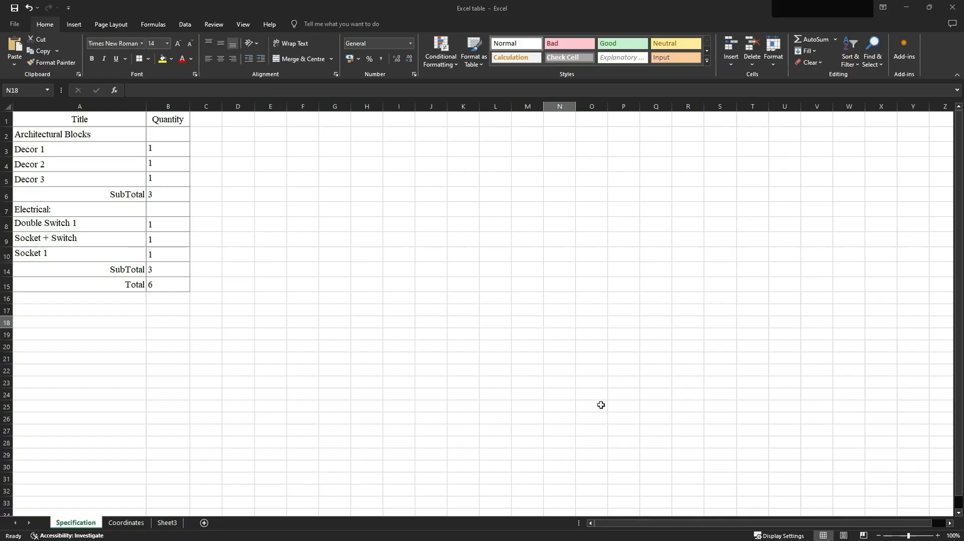
pyautogui.click(167, 150)
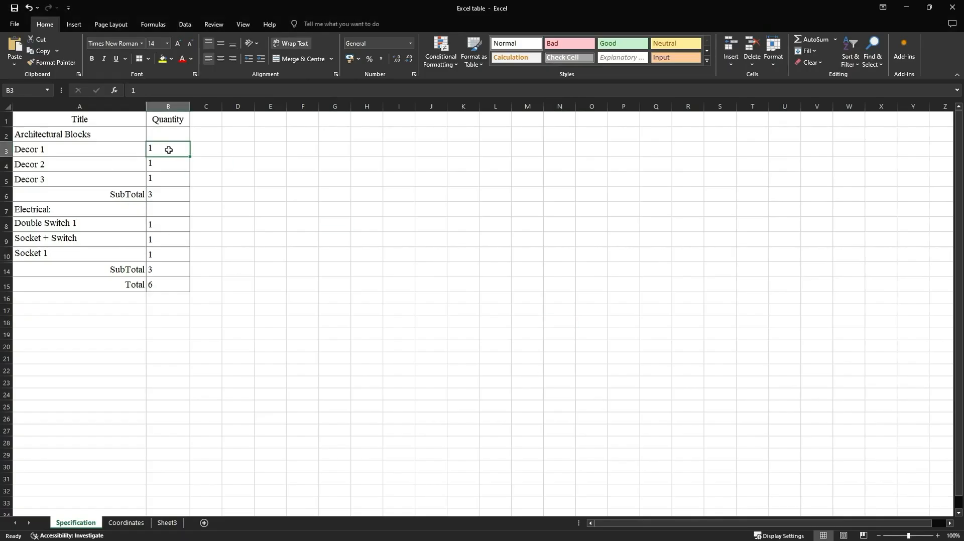
pyautogui.write('10000')
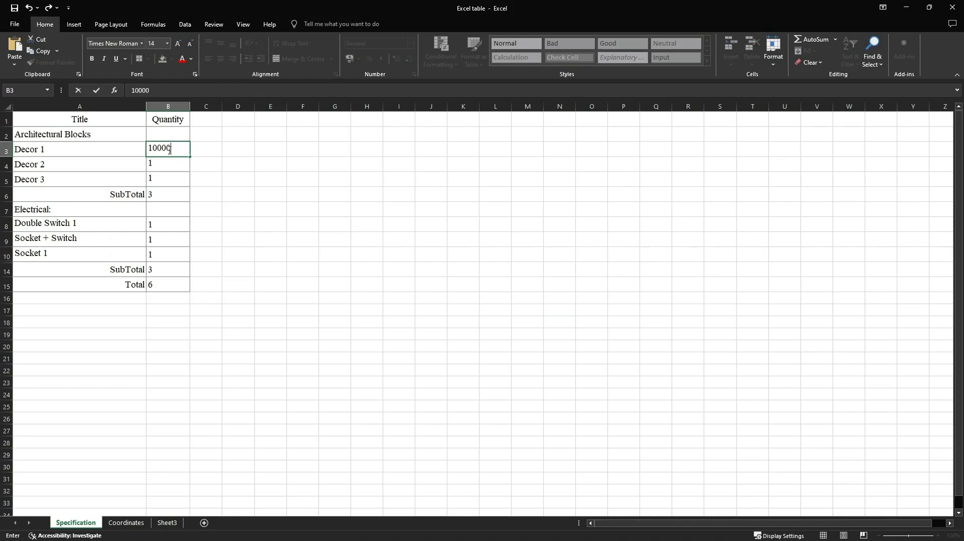
pyautogui.click(187, 193)
pyautogui.click(183, 151)
pyautogui.moveTo(190, 157); pyautogui.dragTo(182, 275)
pyautogui.click(300, 268)
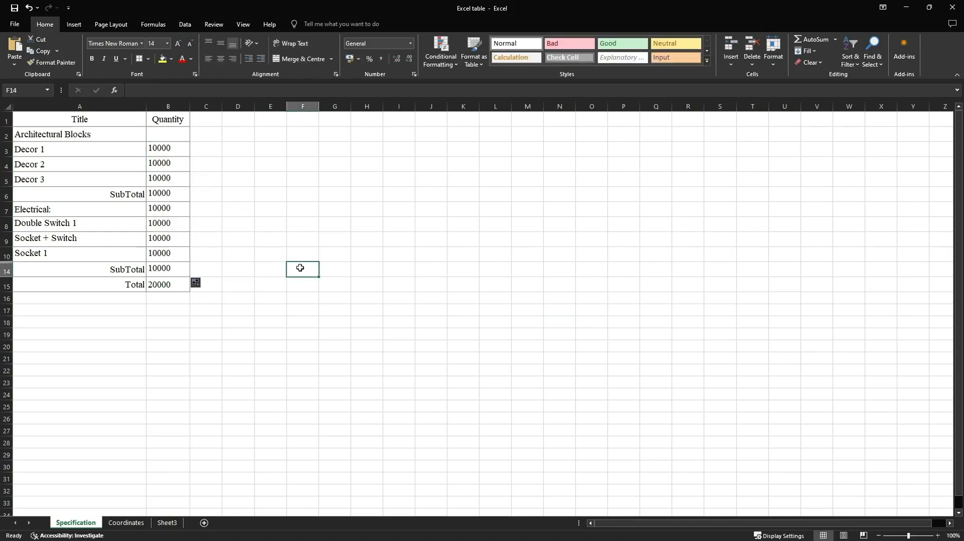
# Switch back to nanoCAD, open the imported table for editing, update its data from Excel and close the editor.
pyautogui.hotkey('alt', 'Tab')
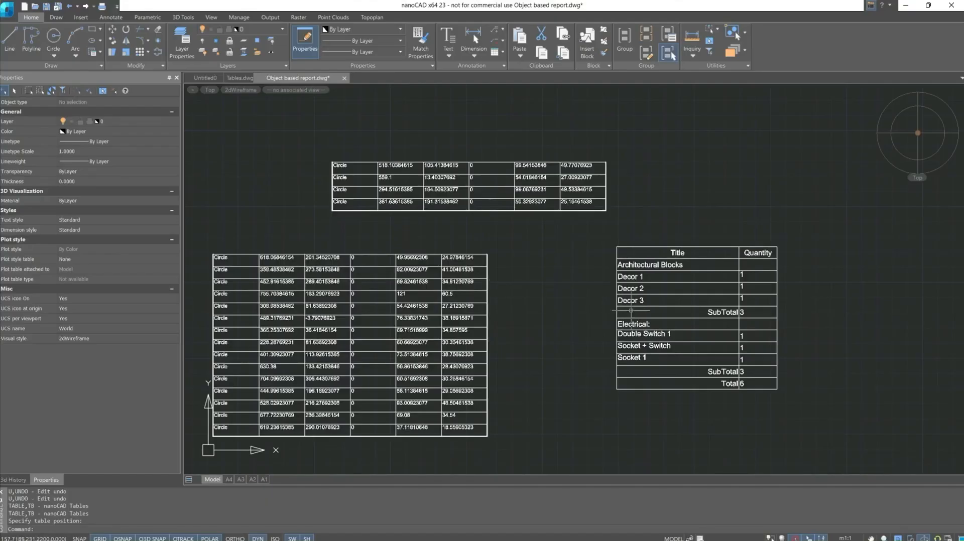
pyautogui.doubleClick(642, 307)
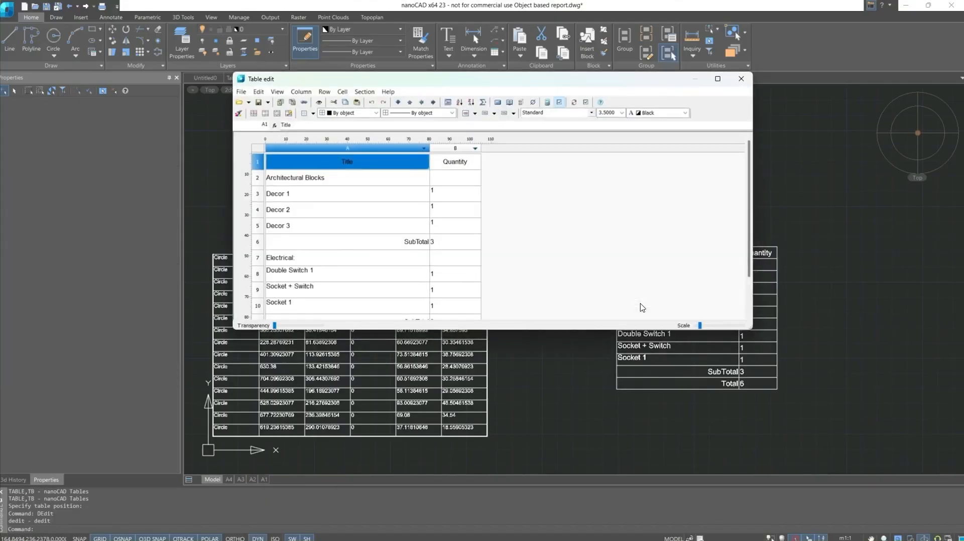
pyautogui.click(304, 104)
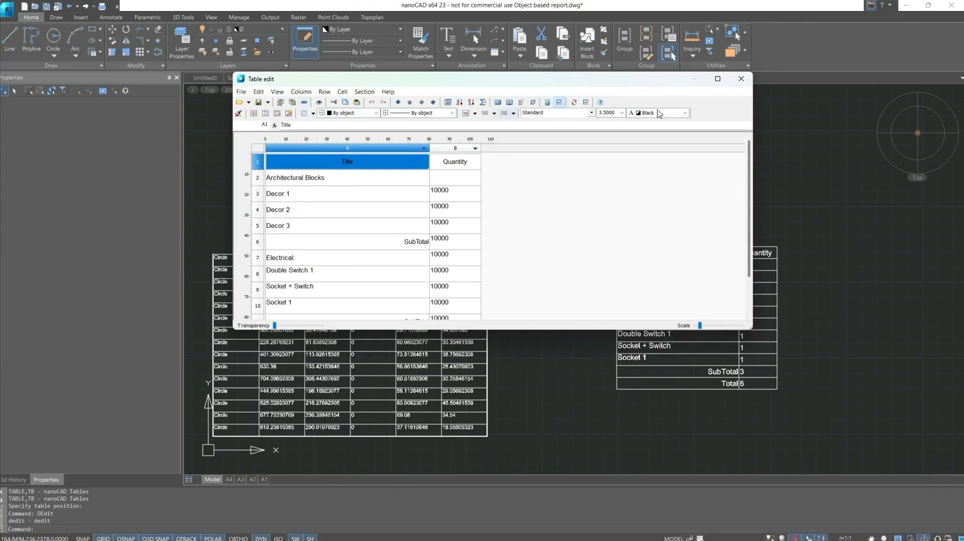
pyautogui.click(741, 79)
pyautogui.moveTo(643, 173); pyautogui.dragTo(414, 153, button='middle')
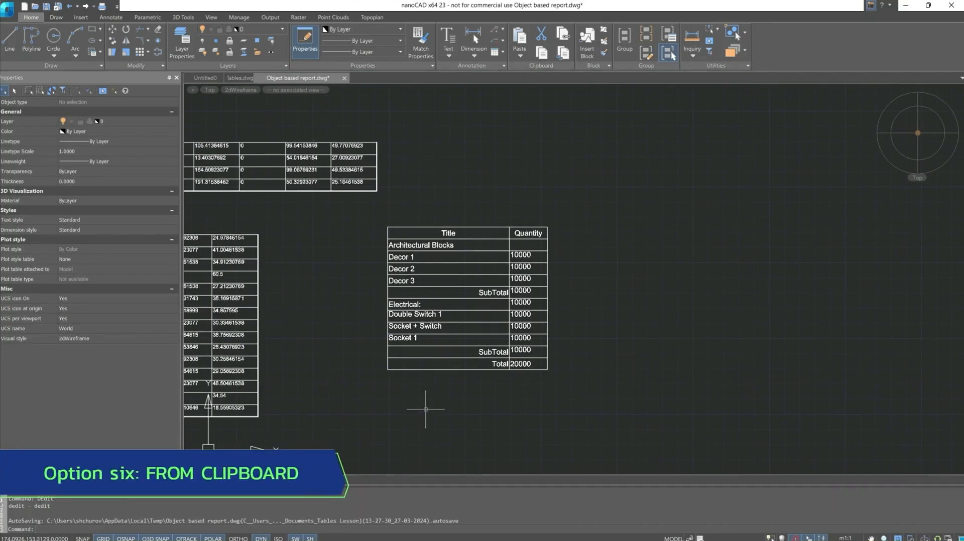
# Switch to the Word document Table from clipboard and copy its whole table.
pyautogui.click(495, 51)
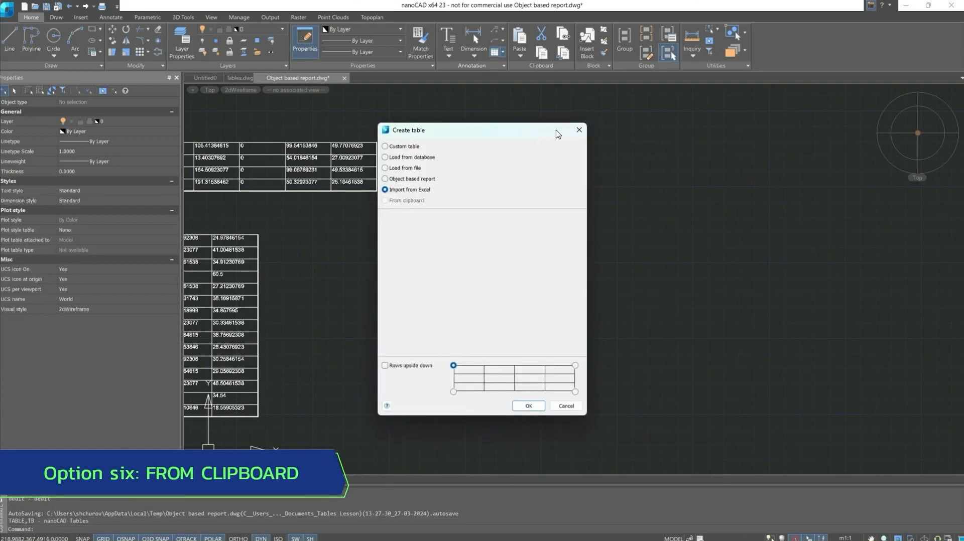
pyautogui.click(579, 131)
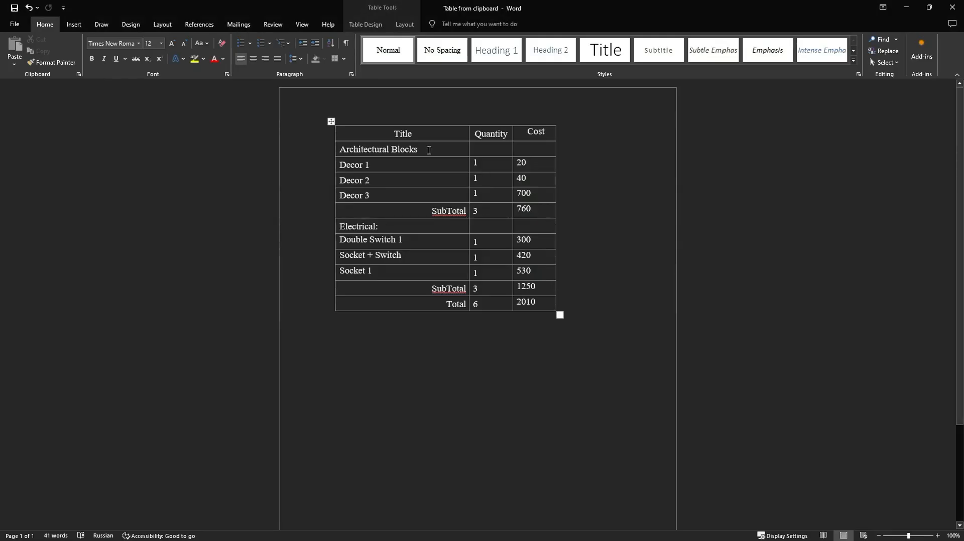
pyautogui.click(332, 122)
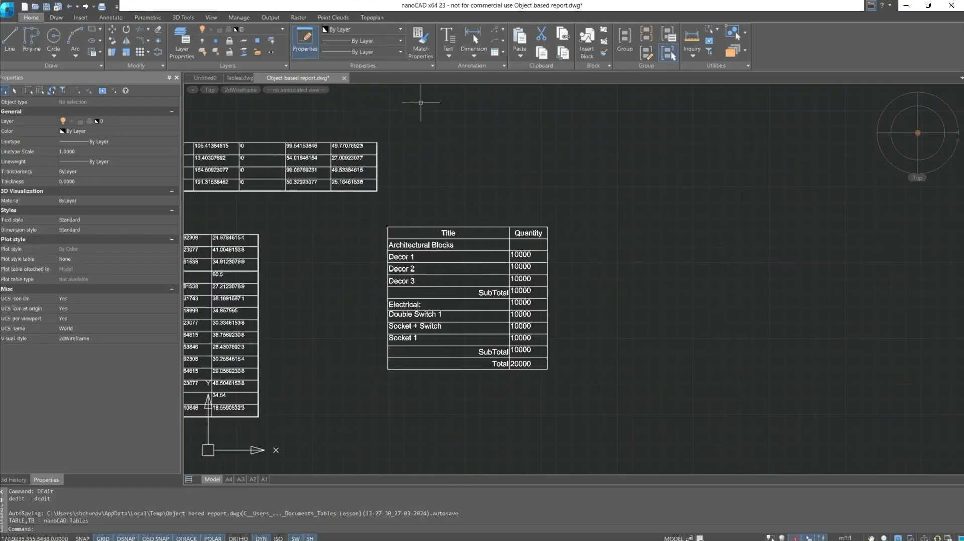
# Create a table from the clipboard in nanoCAD and place it beside the imported Excel table, at about 1326.7, 267.7.
pyautogui.click(503, 53)
pyautogui.click(501, 76)
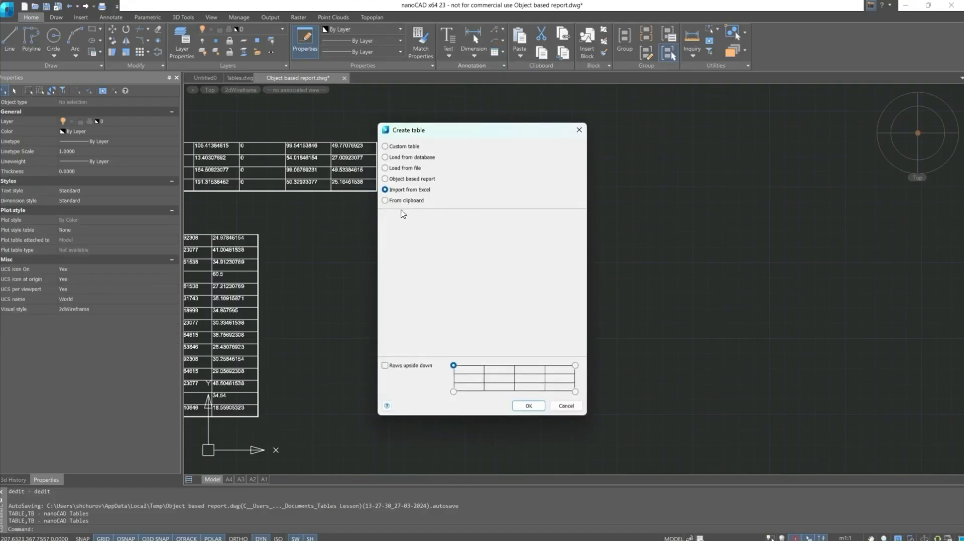
pyautogui.click(385, 200)
pyautogui.click(529, 406)
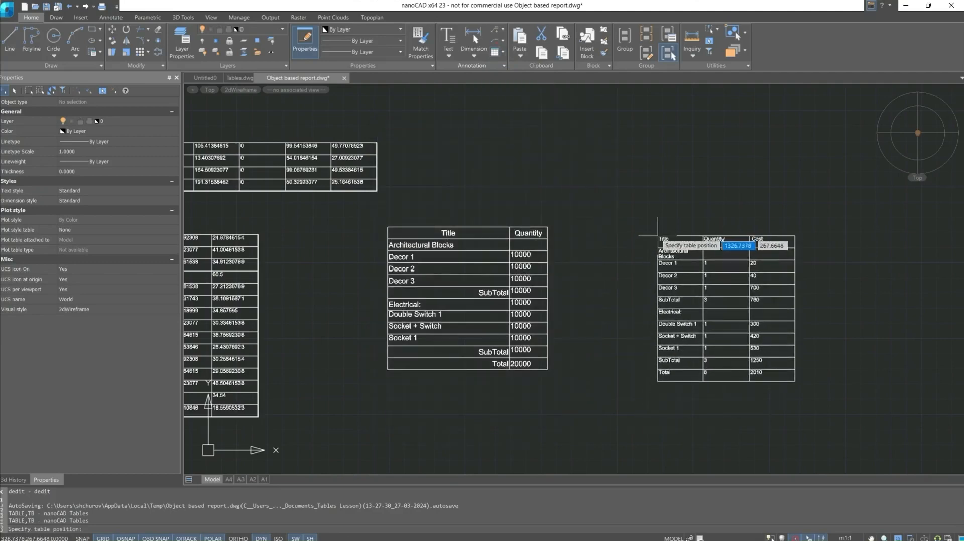
pyautogui.moveTo(738, 401); pyautogui.dragTo(564, 383, button='middle')
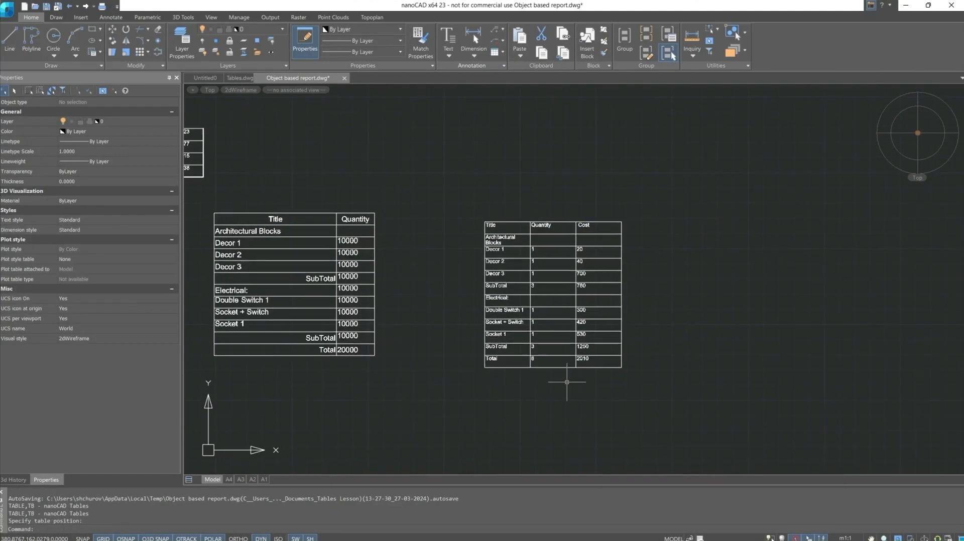
pyautogui.scroll(3, 567, 382)
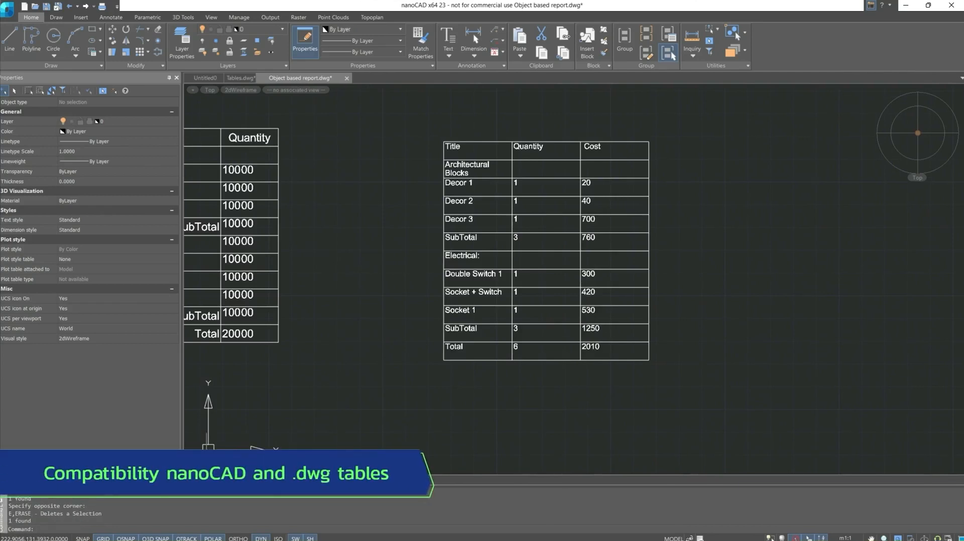
# Insert an empty .dwg table with 6 columns of 50 mm and 10 data rows at about 1497.9, 262.4.
pyautogui.click(113, 18)
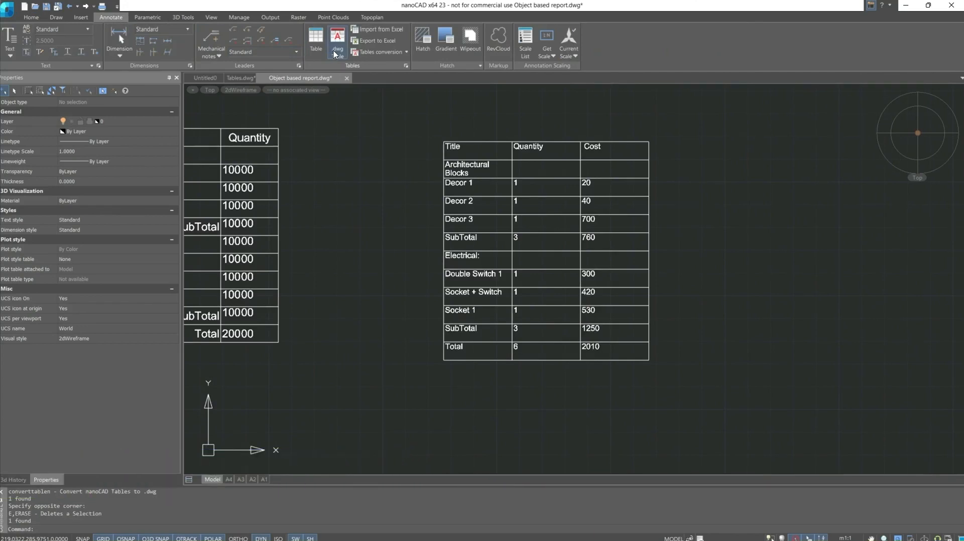
pyautogui.click(336, 54)
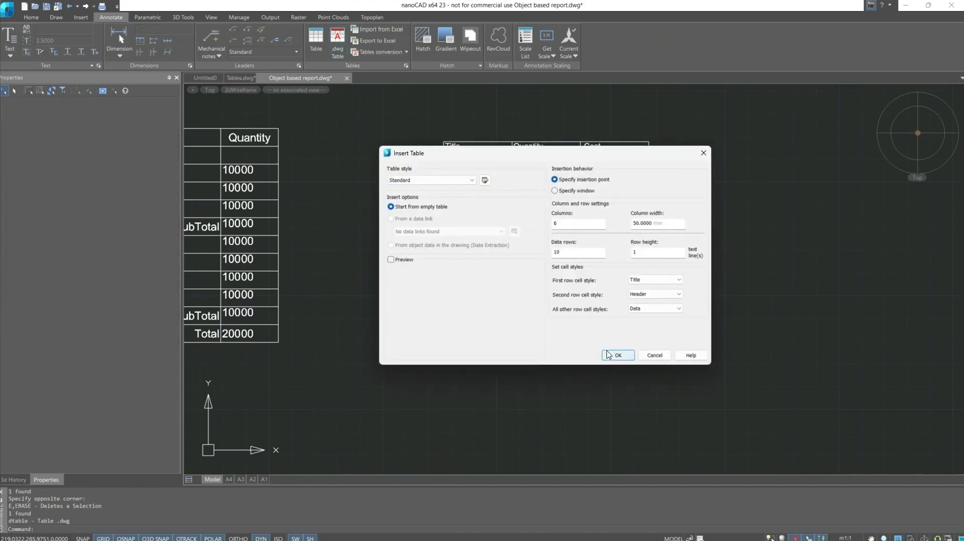
pyautogui.click(607, 353)
pyautogui.moveTo(752, 274); pyautogui.dragTo(254, 233, button='middle')
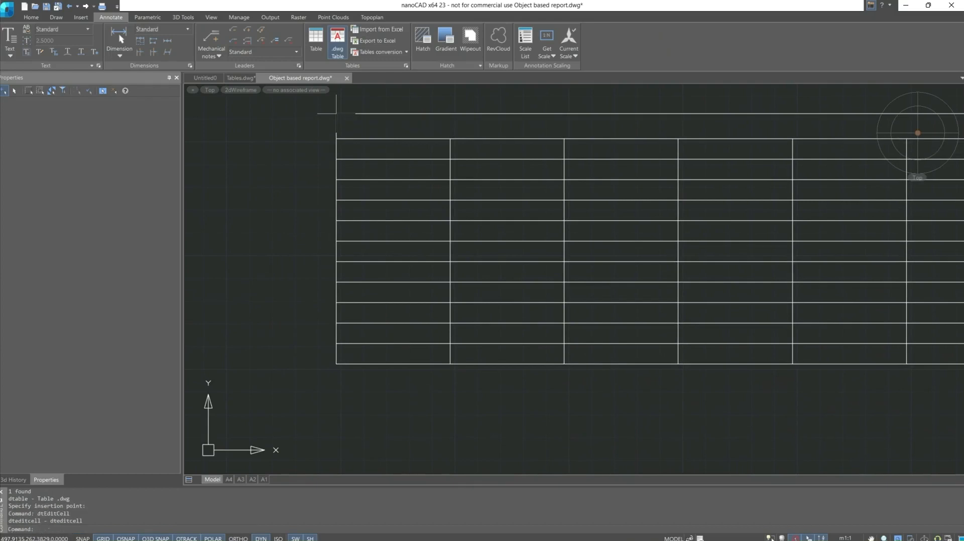
pyautogui.click(336, 114)
# Enter DWG TABLE as the title of the new .dwg table and leave cell editing.
pyautogui.write('DWG TABLE')
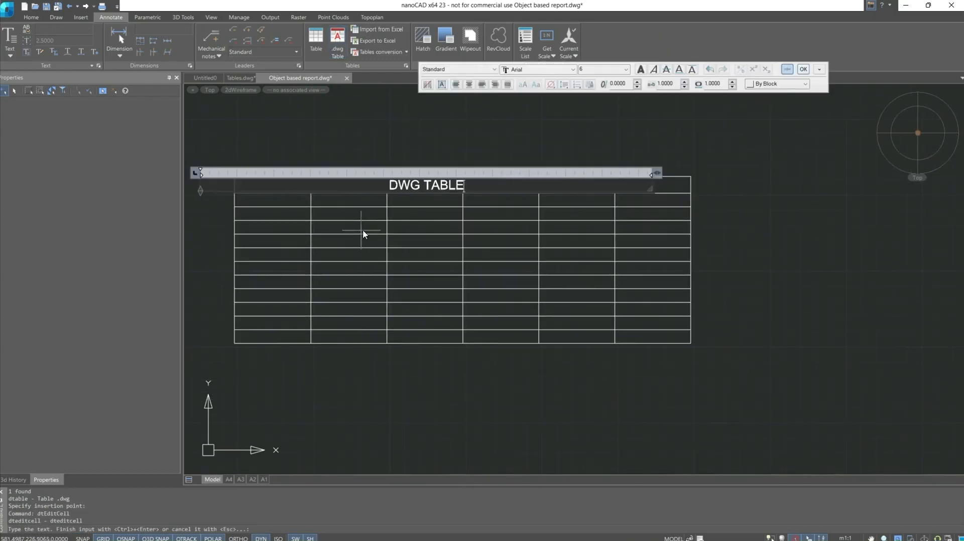
pyautogui.press('Tab')
pyautogui.press('Escape')
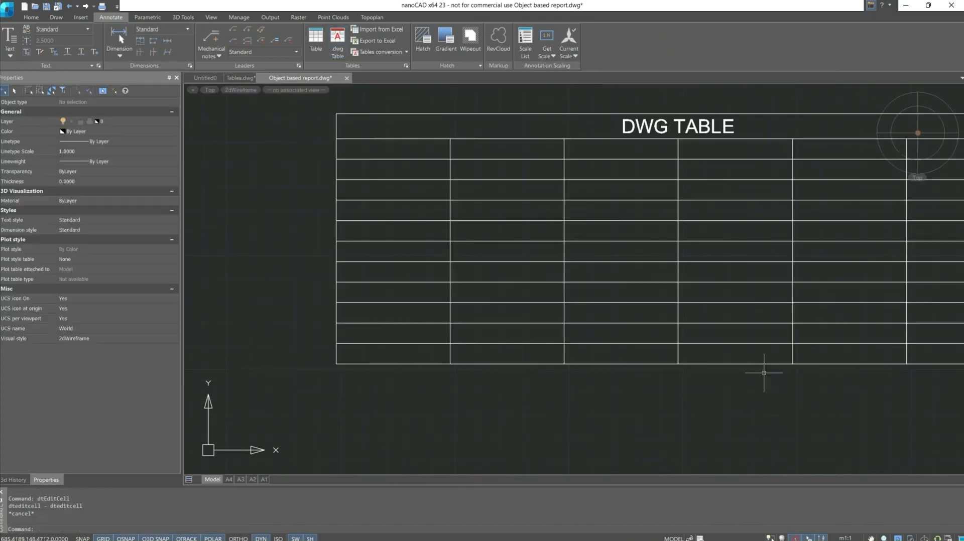
# Examine the .dwg table's properties and editing tools, first for the whole table and for the single cell C3.
pyautogui.scroll(-2, 671, 398)
pyautogui.scroll(3, 540, 390)
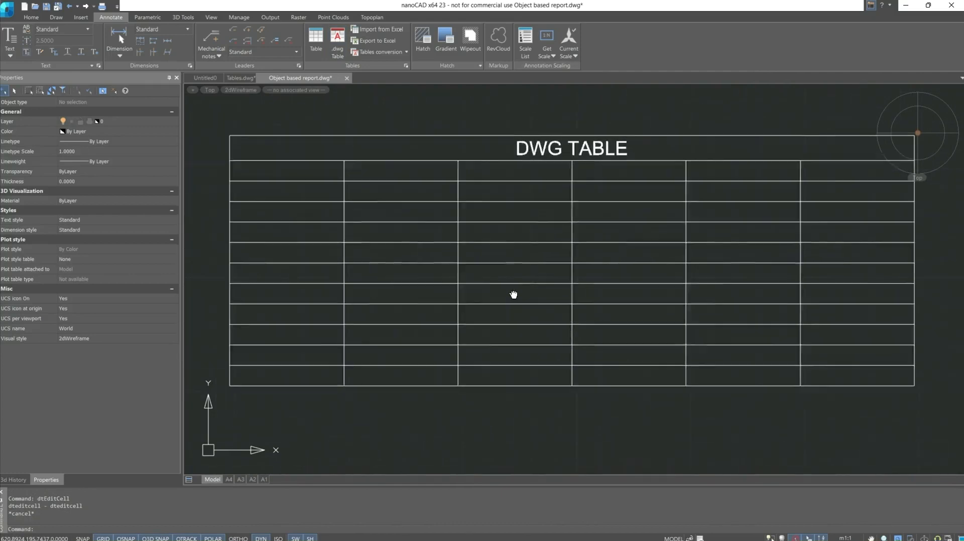
pyautogui.click(524, 176)
pyautogui.click(523, 174)
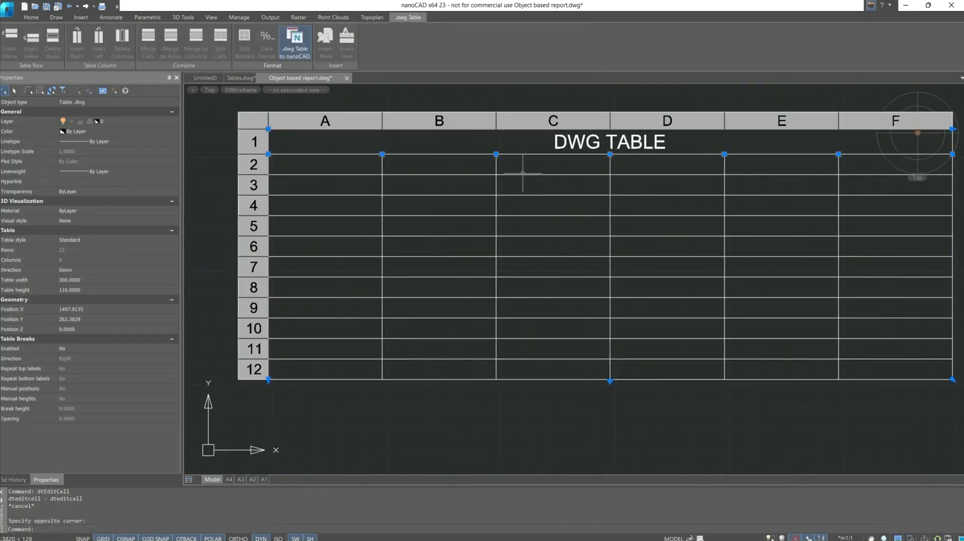
pyautogui.scroll(2, 517, 178)
pyautogui.press('Escape')
pyautogui.click(523, 173)
pyautogui.click(522, 173)
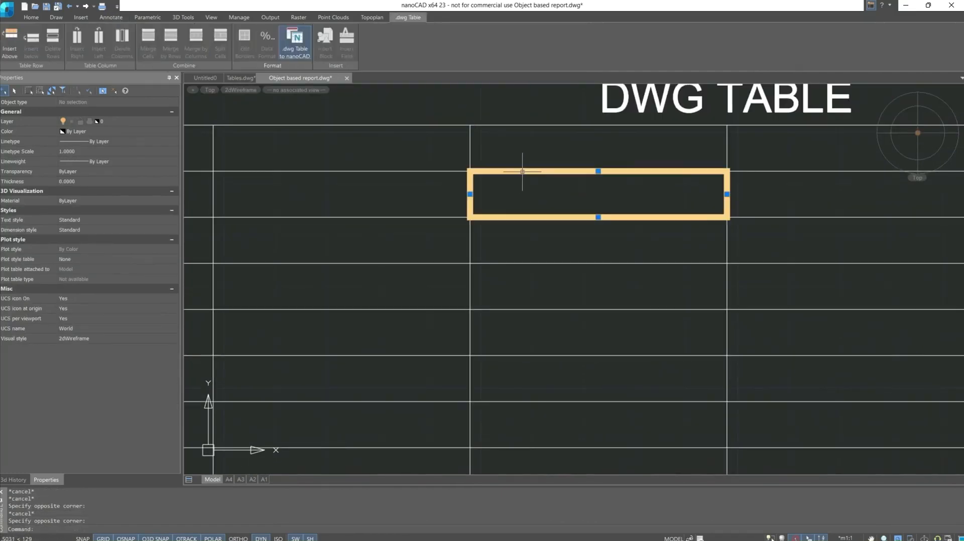
pyautogui.scroll(-2, 522, 172)
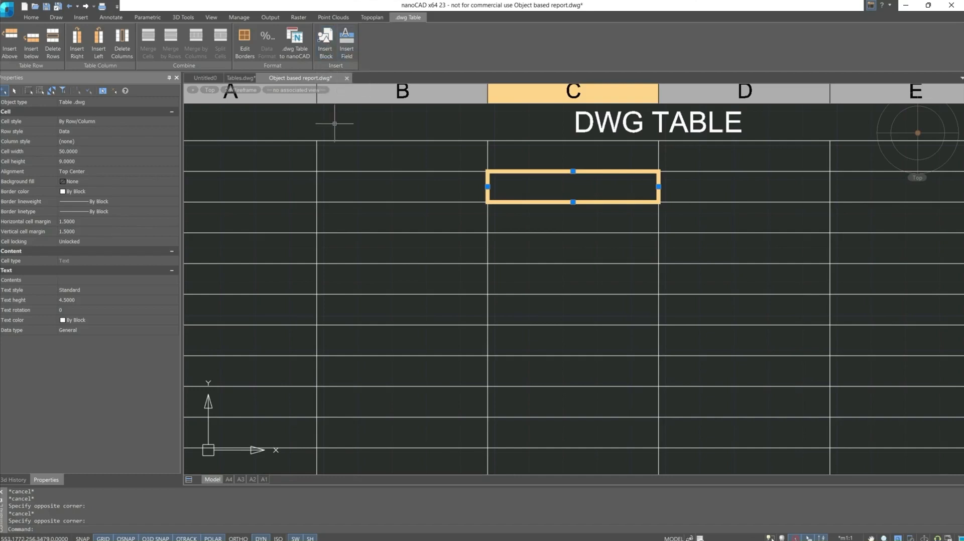
# Convert the .dwg table to a nanoCAD table, then open it in the table editor to inspect it and close the editor.
pyautogui.click(301, 53)
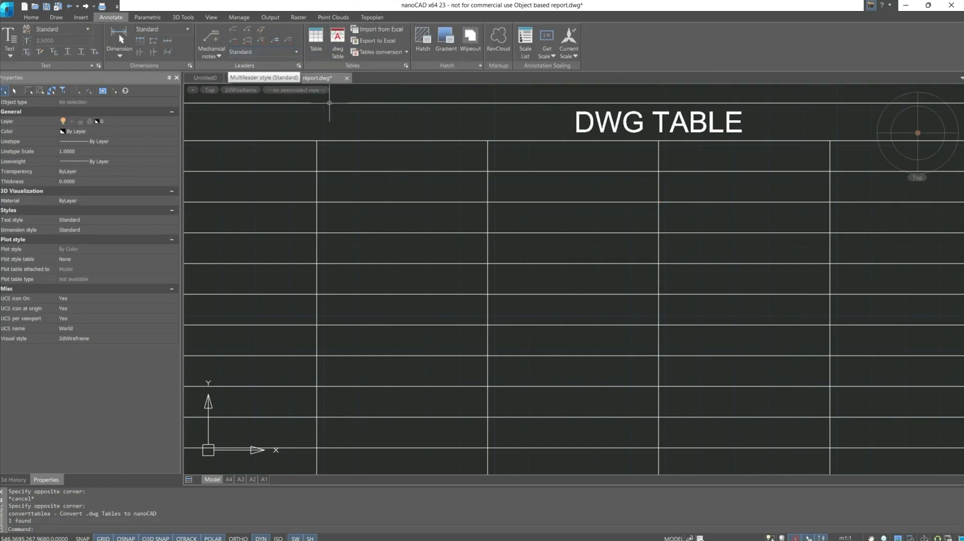
pyautogui.click(482, 247)
pyautogui.click(470, 228)
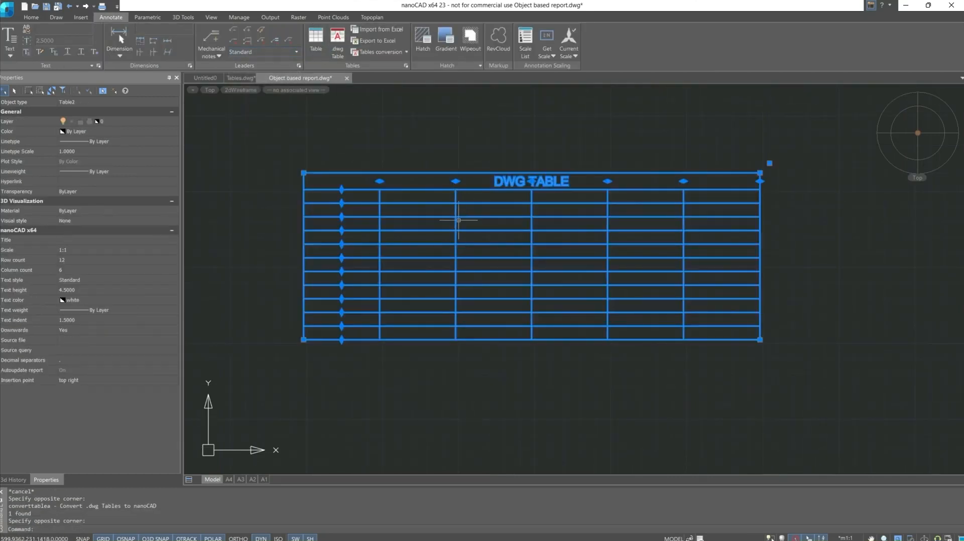
pyautogui.click(458, 220)
pyautogui.doubleClick(453, 213)
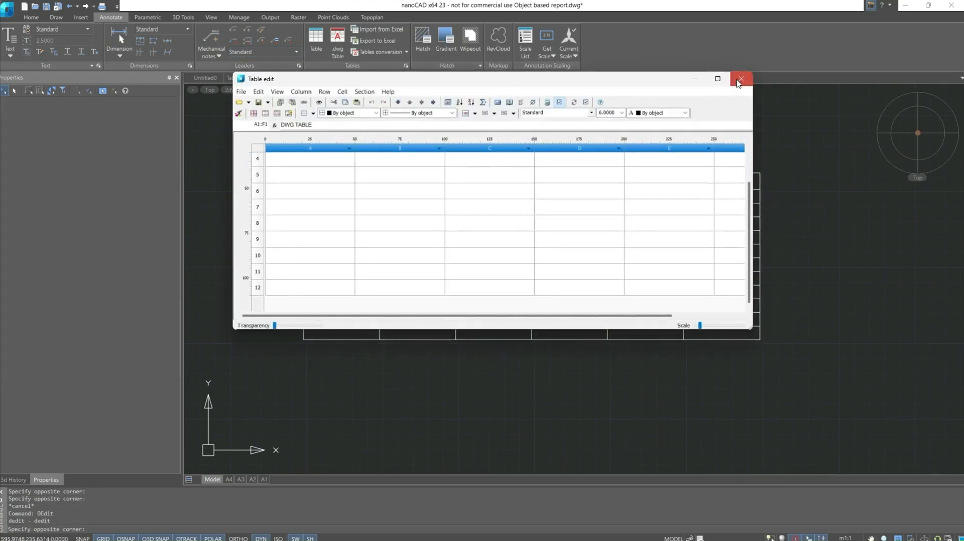
pyautogui.click(741, 78)
# Convert the nanoCAD table titled DWG TABLE back to a .dwg table, check its type by selecting it, and clear the selection.
pyautogui.click(509, 147)
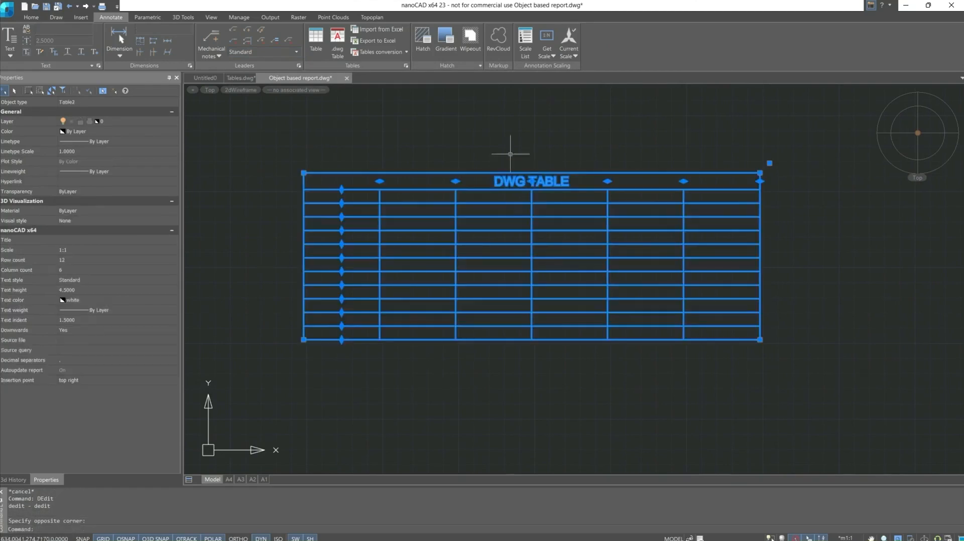
pyautogui.click(406, 52)
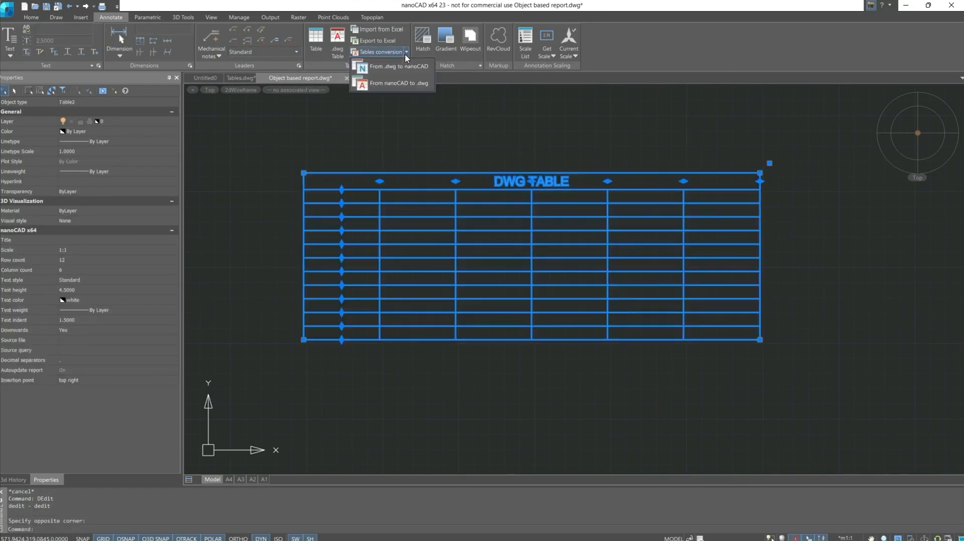
pyautogui.click(411, 85)
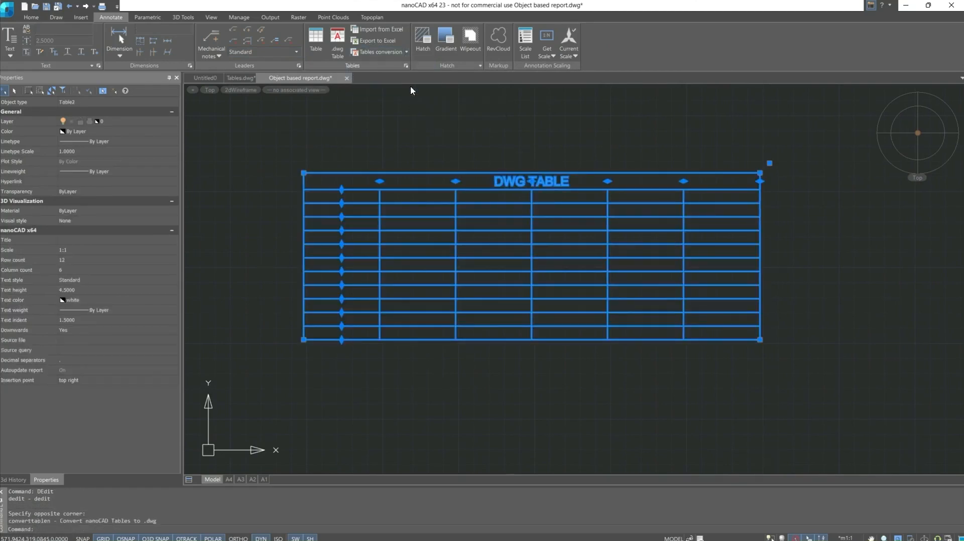
pyautogui.click(476, 237)
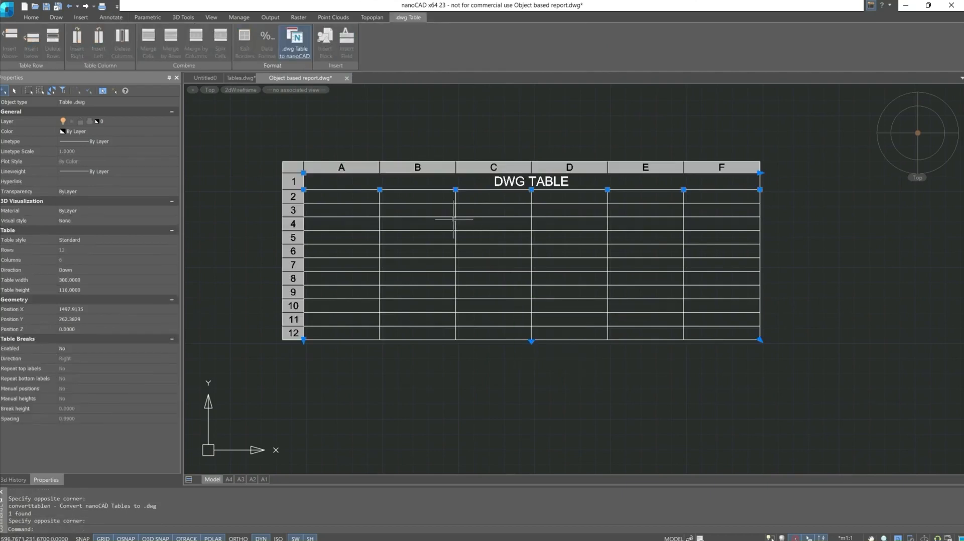
pyautogui.press('Escape')
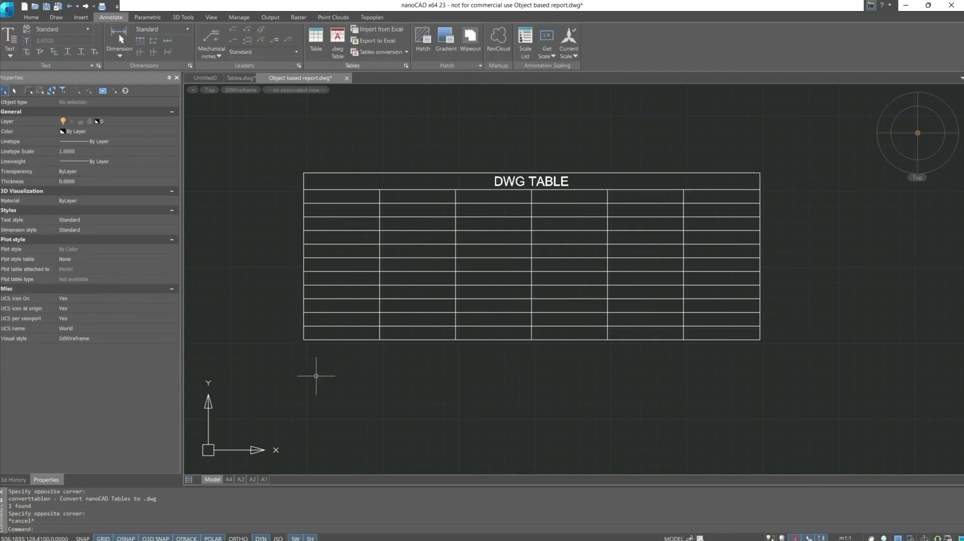